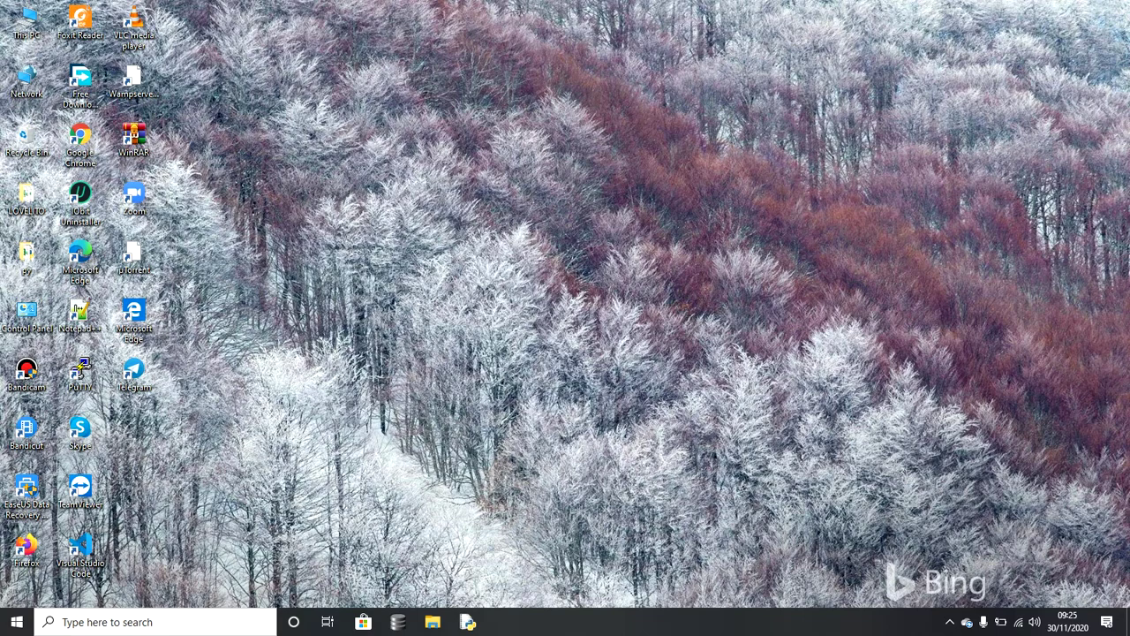
Step: Search for 'word' in the Windows taskbar search and launch Microsoft Word
left_click(154, 622)
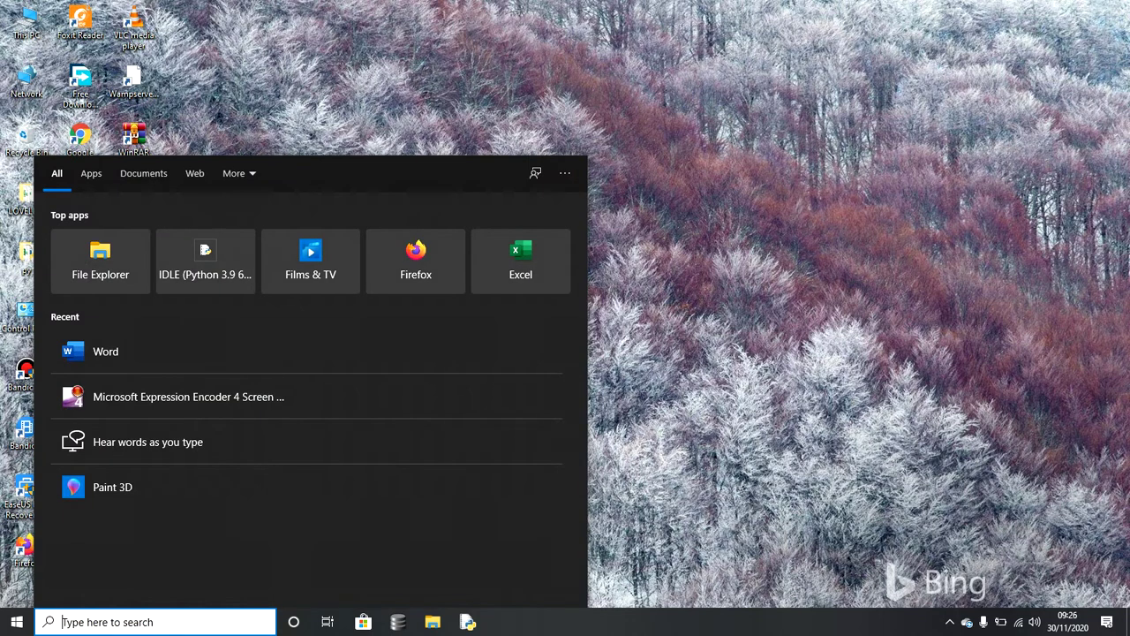
type("word")
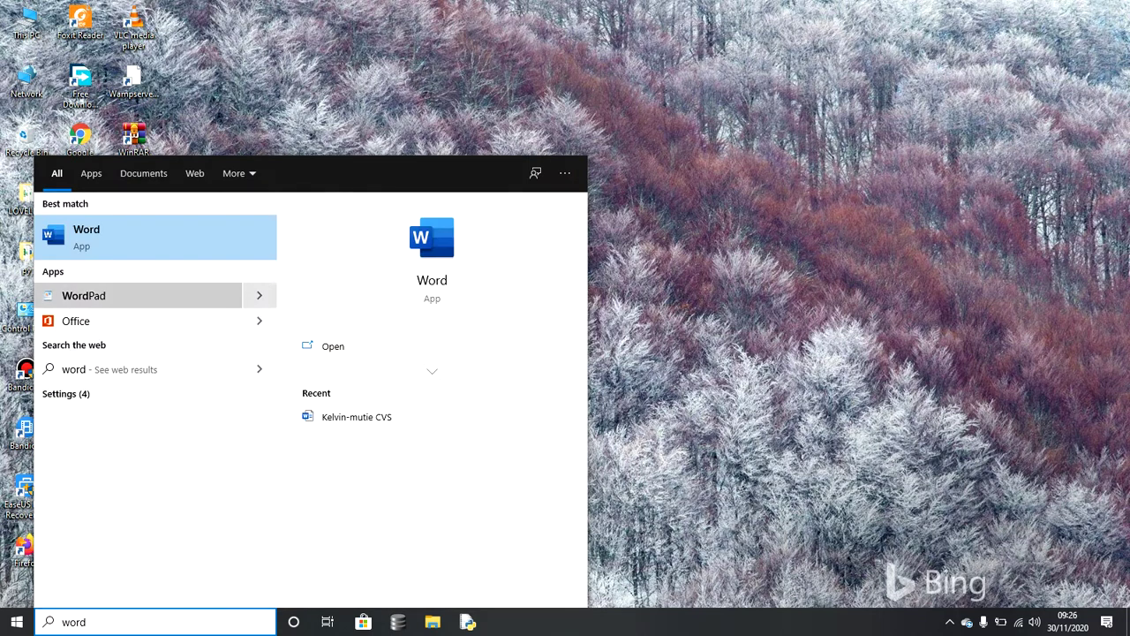
left_click(106, 236)
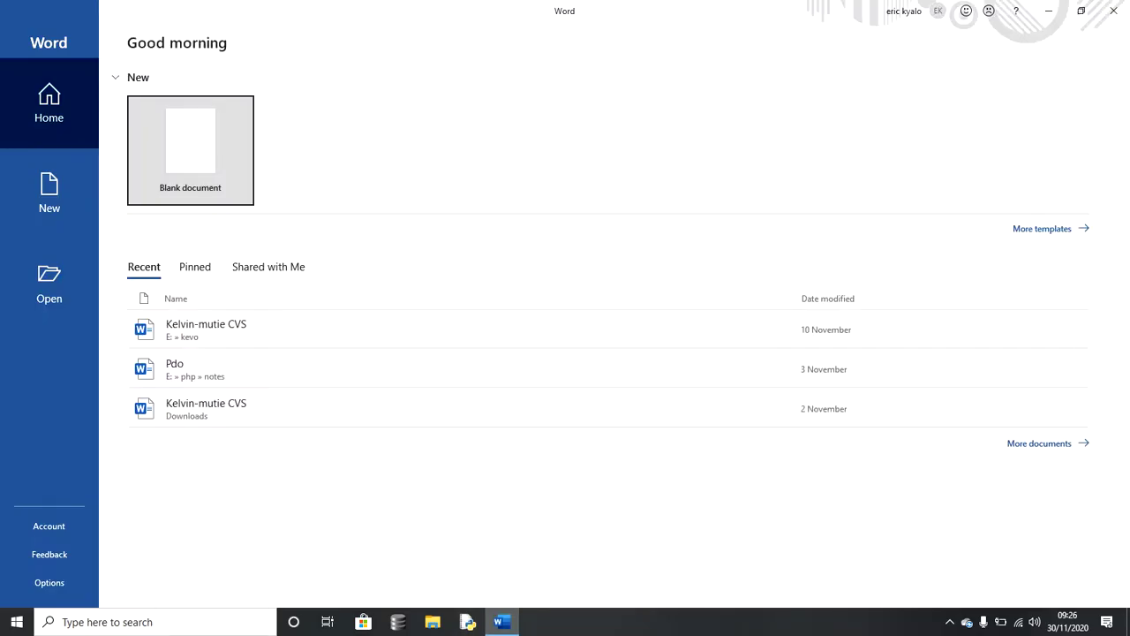
Step: Create a new blank document and bring up the Insert ribbon commands
key("Return")
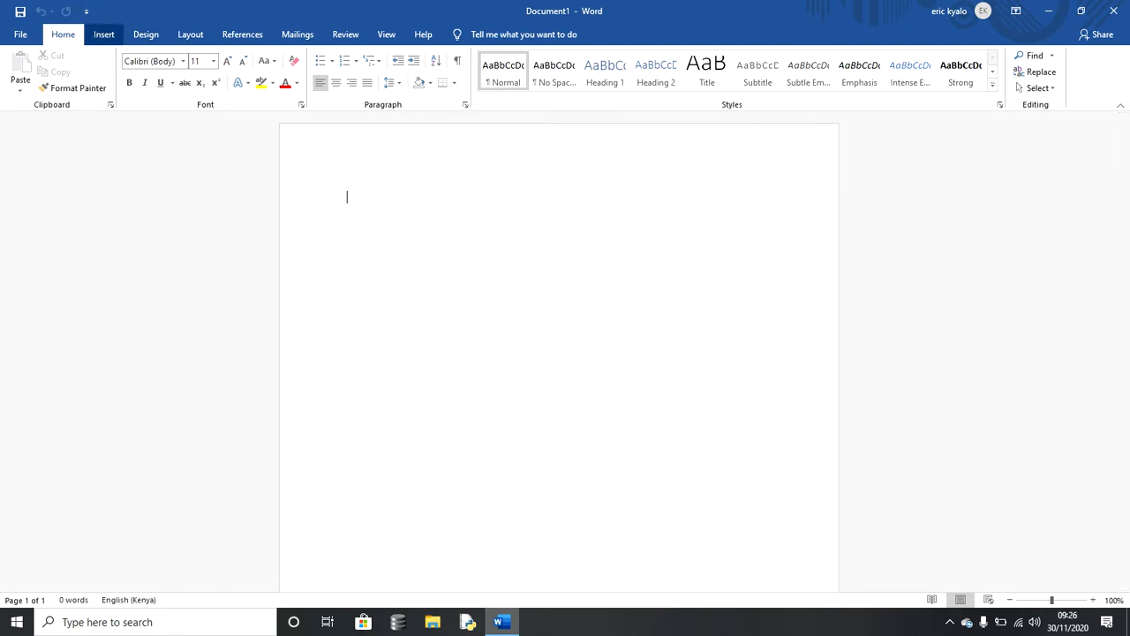
left_click(104, 35)
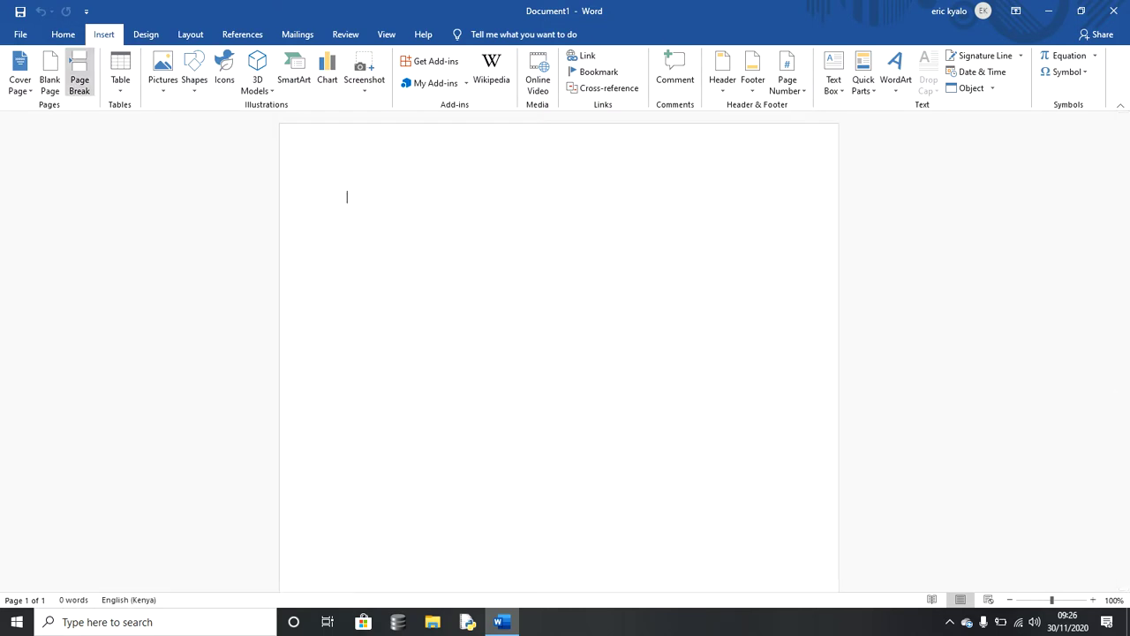
Step: Insert blank pages until the document has 11 pages, then place the cursor at the top of page 1
left_click(49, 75)
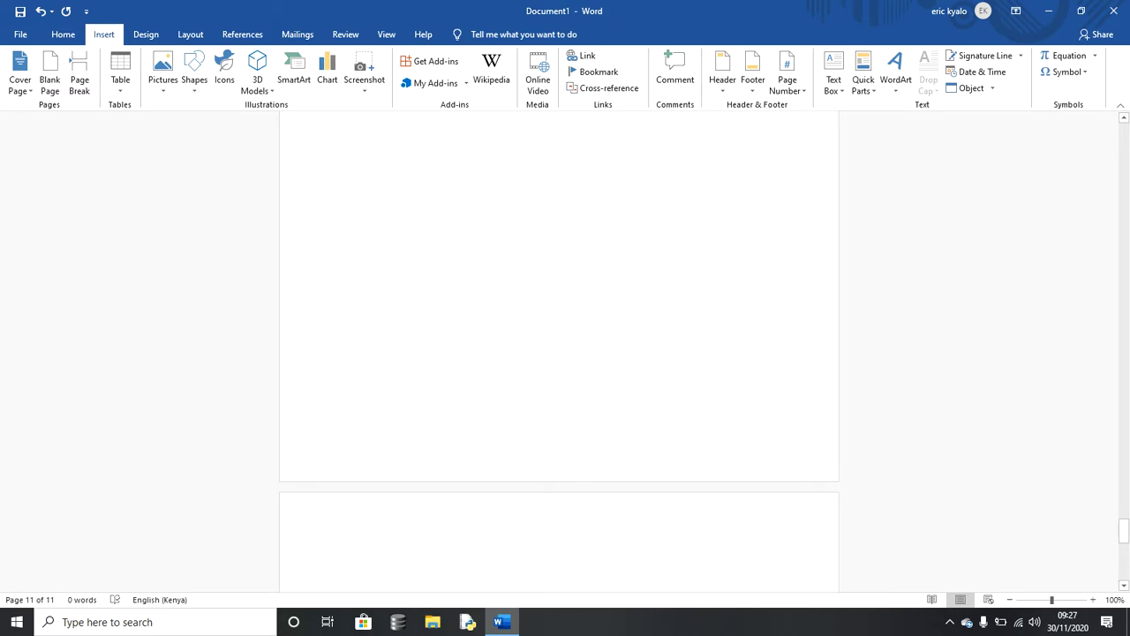
left_click_drag(1124, 531, 1123, 134)
left_click(347, 197)
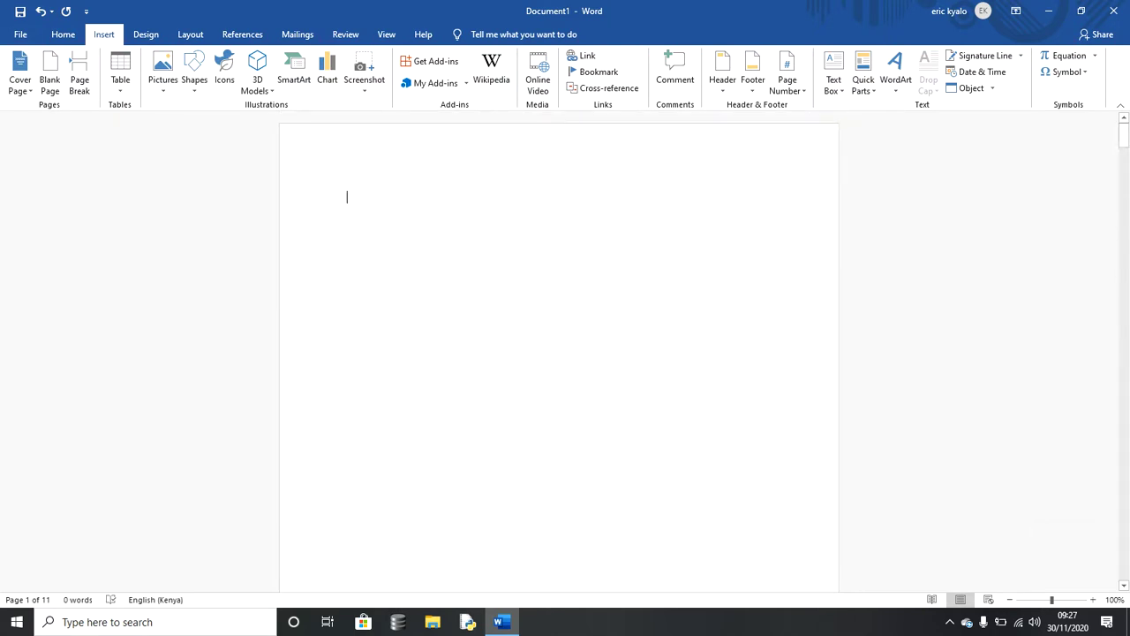
Step: Type 'Page1' on page 1, resize it to 48 pt, and copy the label
type("Pag")
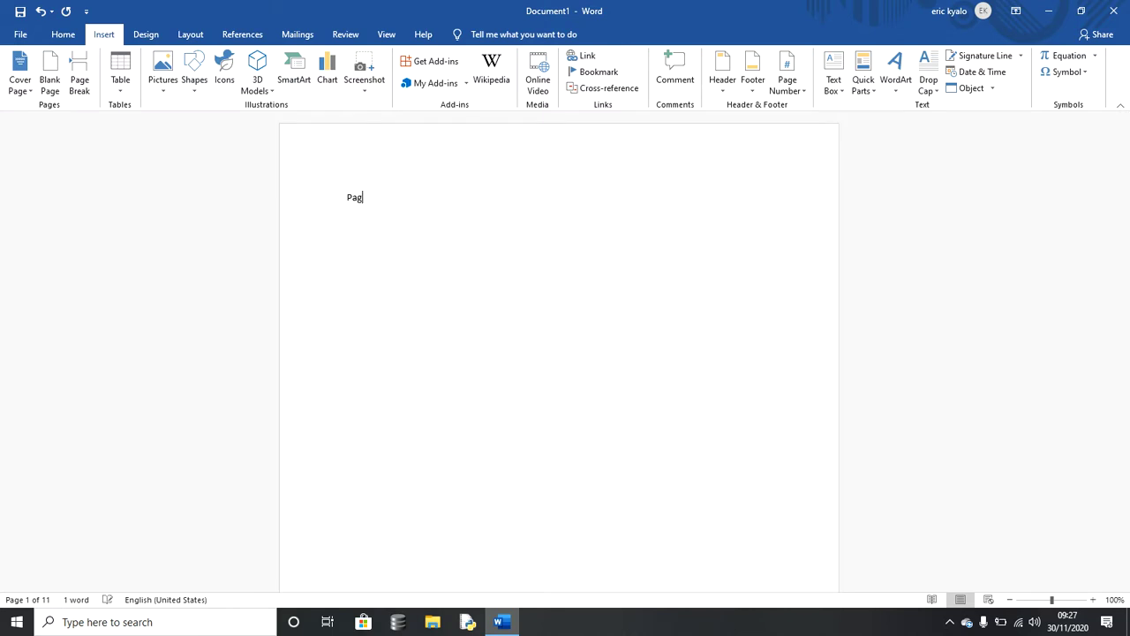
type("e1")
key("shift+Home")
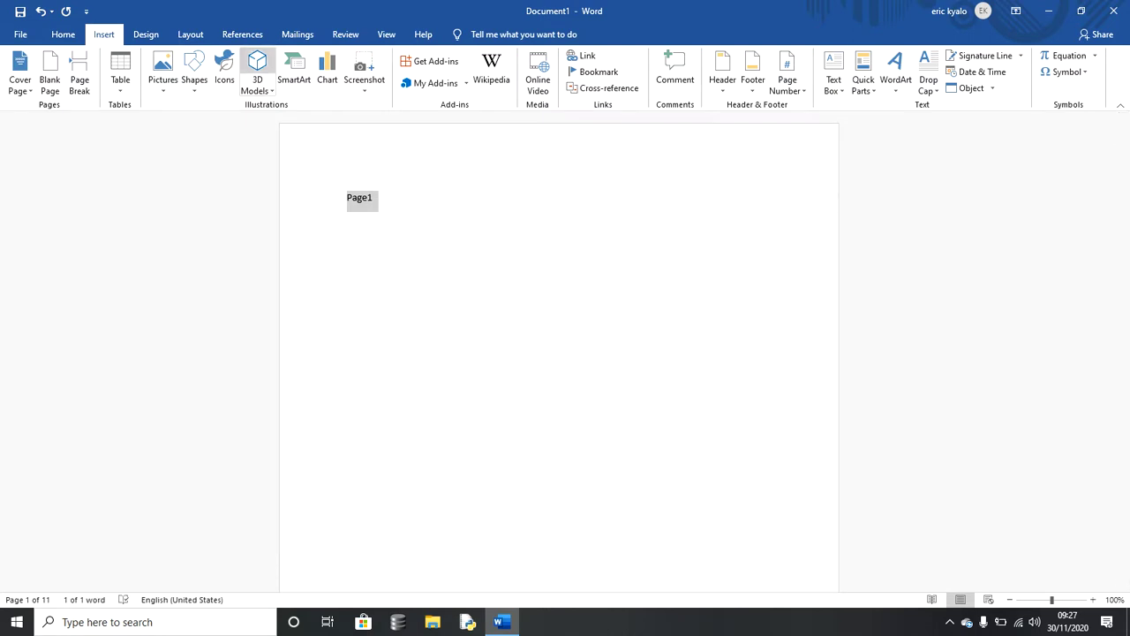
left_click(62, 34)
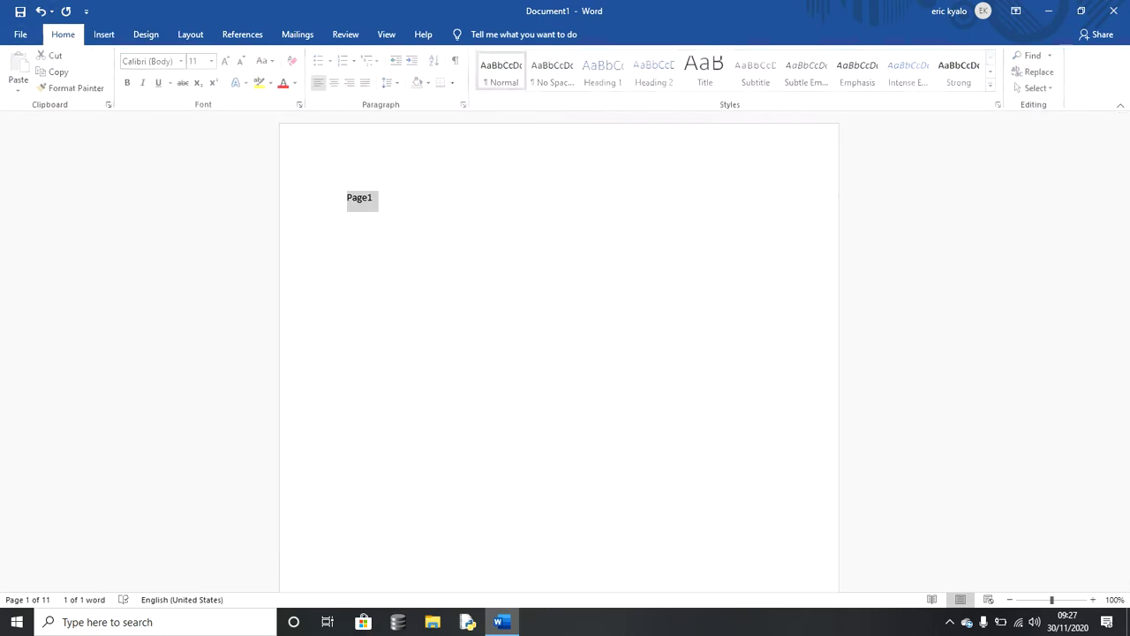
left_click(227, 61)
left_click(227, 61)
left_click(227, 61)
left_click(227, 61)
left_click(227, 61)
left_click(227, 61)
left_click(227, 61)
left_click(227, 61)
left_click(227, 61)
left_click(227, 61)
left_click(227, 61)
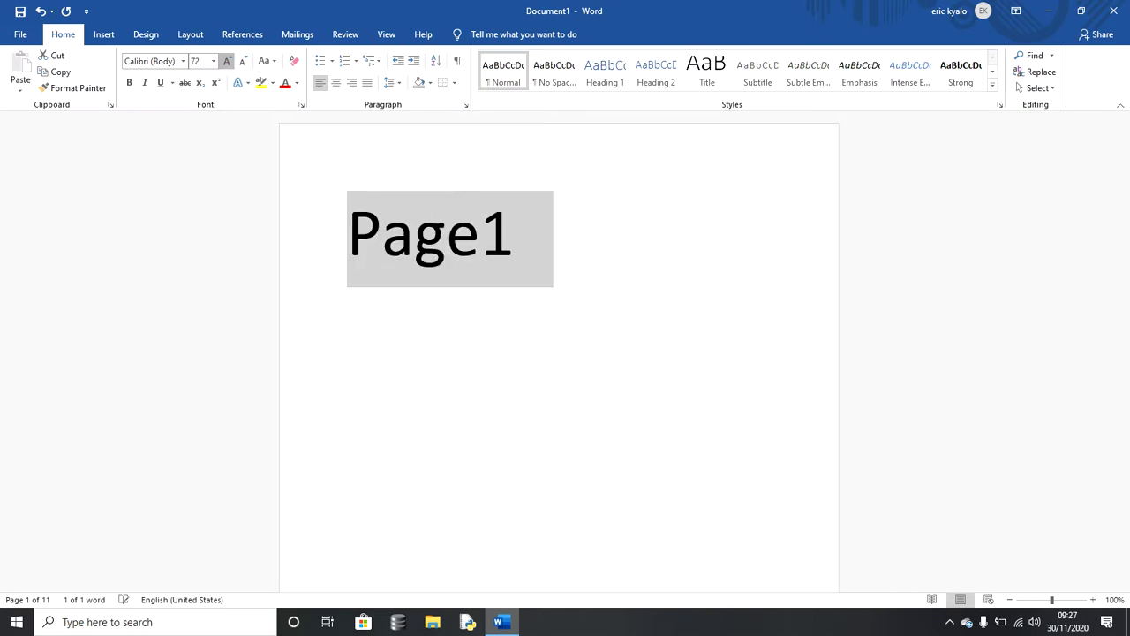
left_click(227, 61)
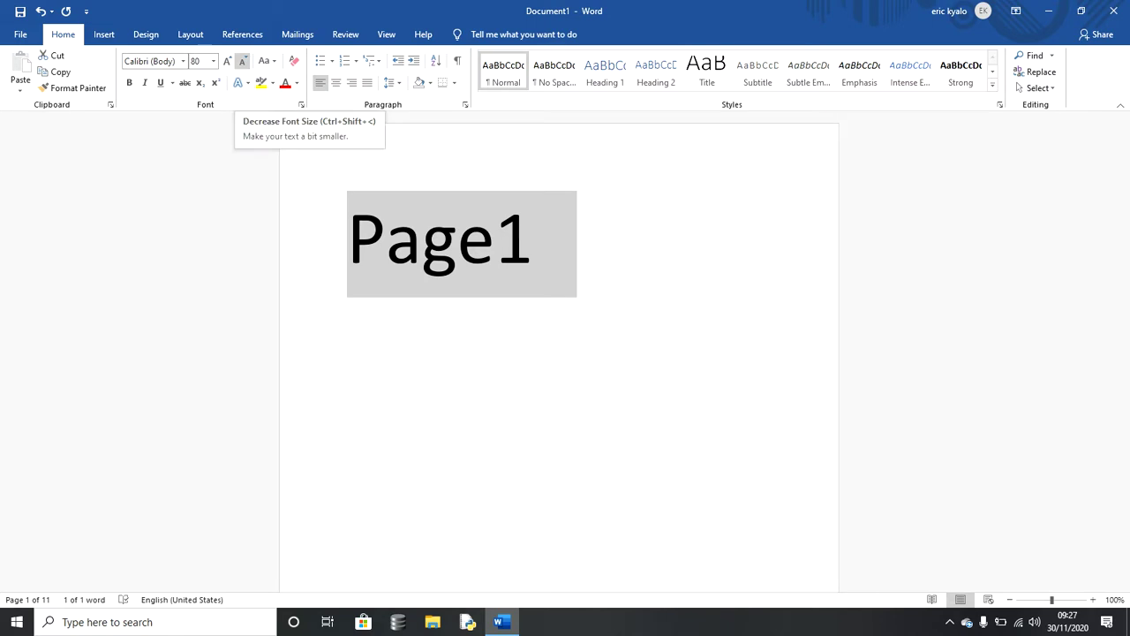
left_click(242, 61)
left_click(242, 61)
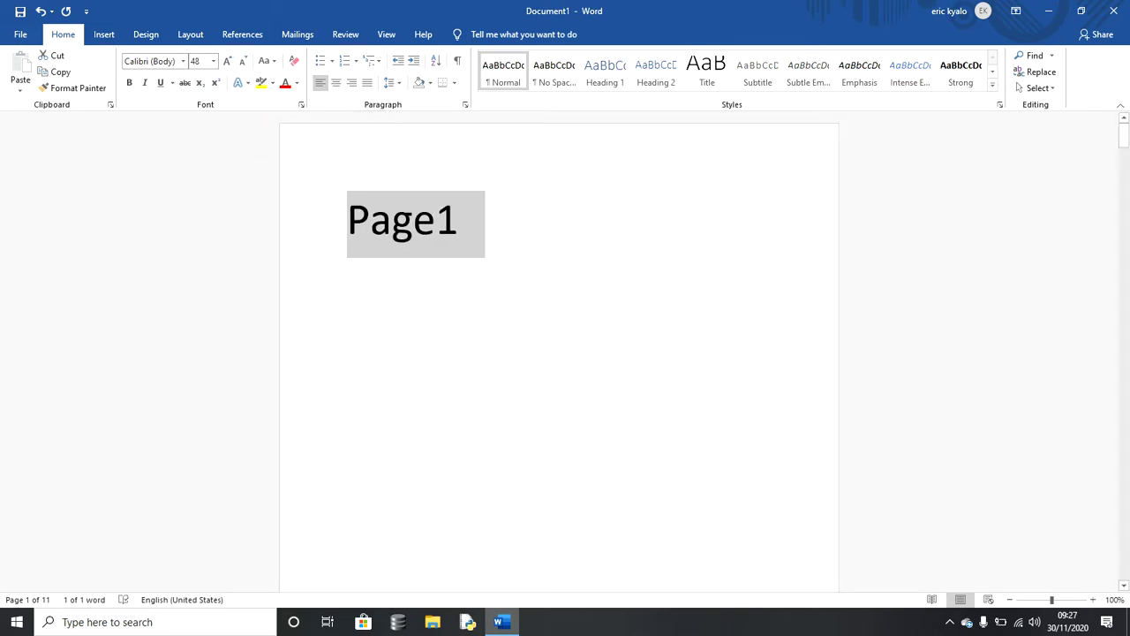
key("ctrl+c")
Step: Paste the label onto pages 2 and 3, editing it to 'Page2' and 'Page3'
left_click_drag(1124, 133, 1125, 179)
left_click(483, 159)
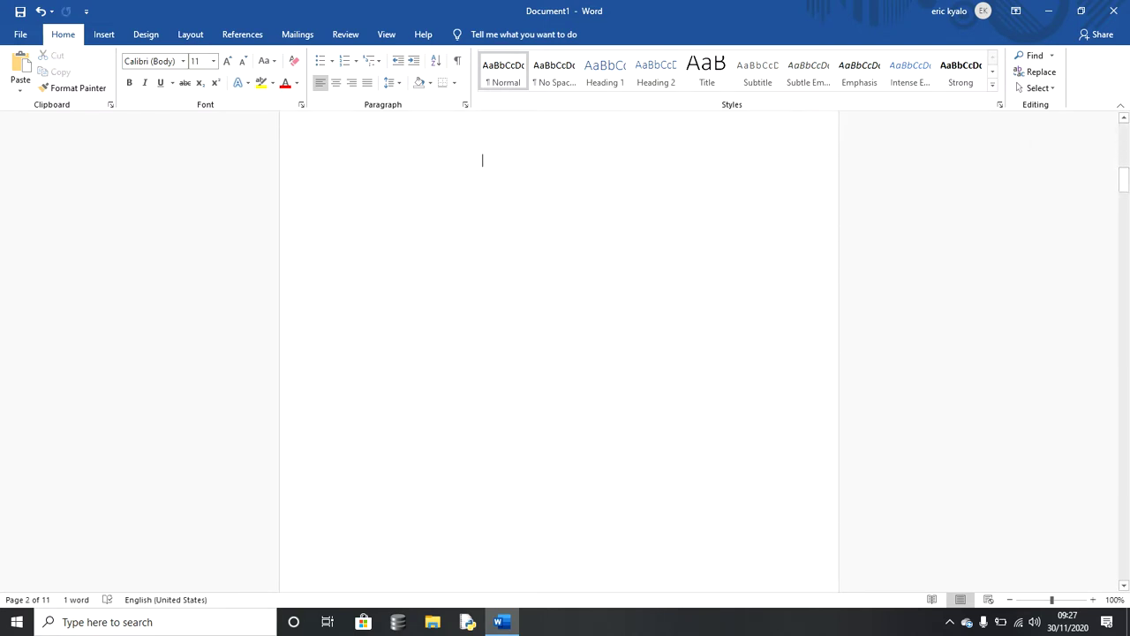
left_click_drag(1124, 181, 1124, 170)
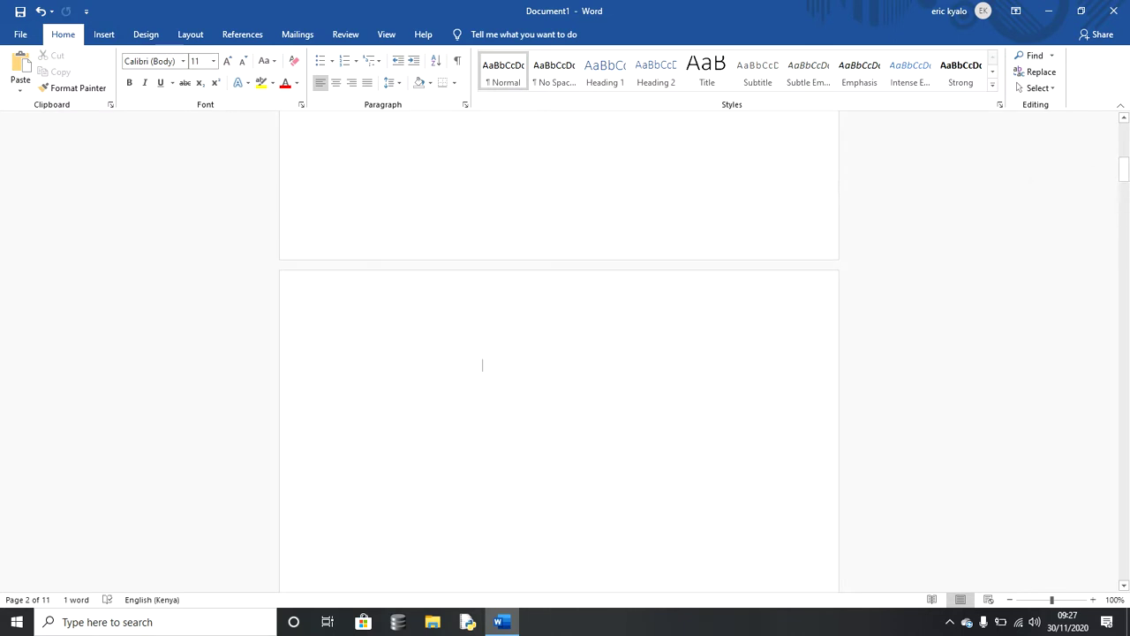
key("ctrl+v")
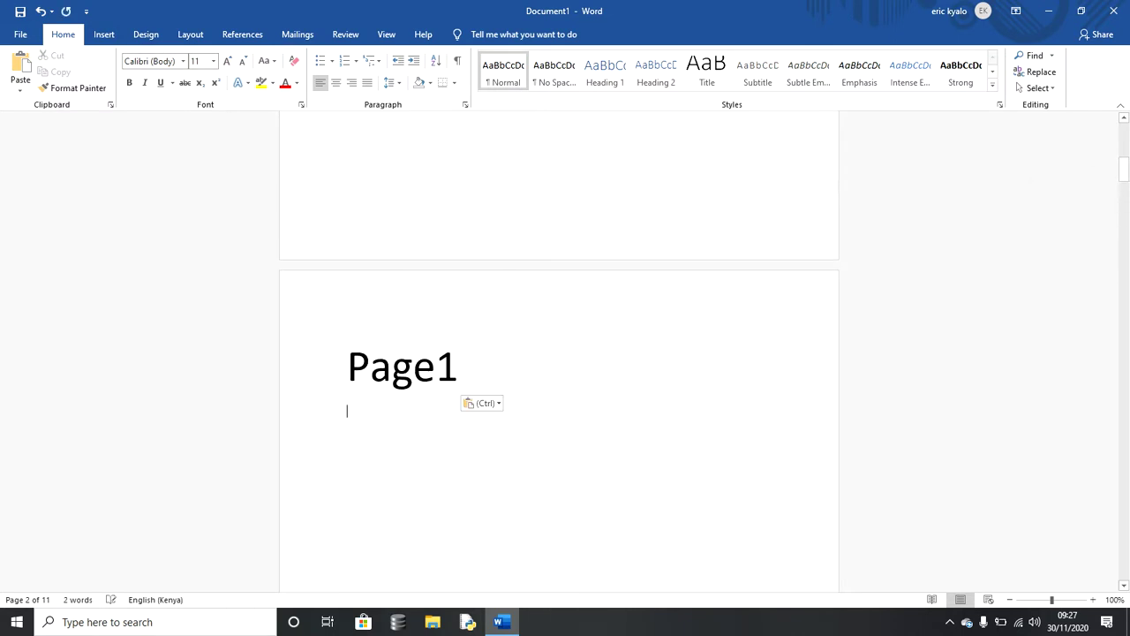
key("BackSpace")
key("BackSpace")
type("2")
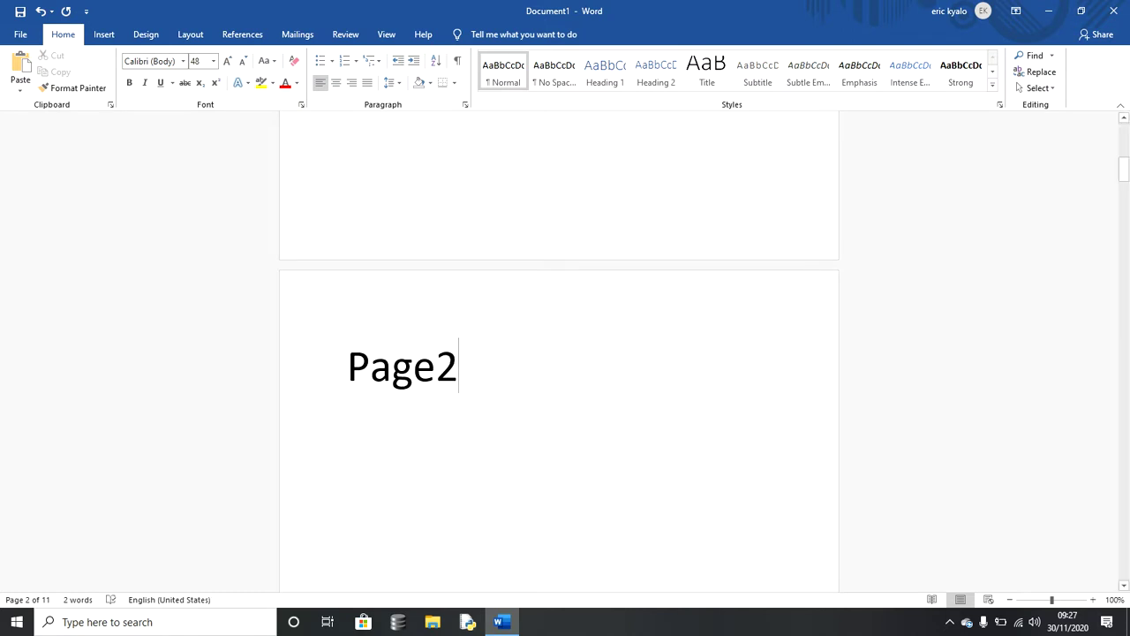
left_click_drag(1125, 169, 1124, 209)
left_click(346, 366)
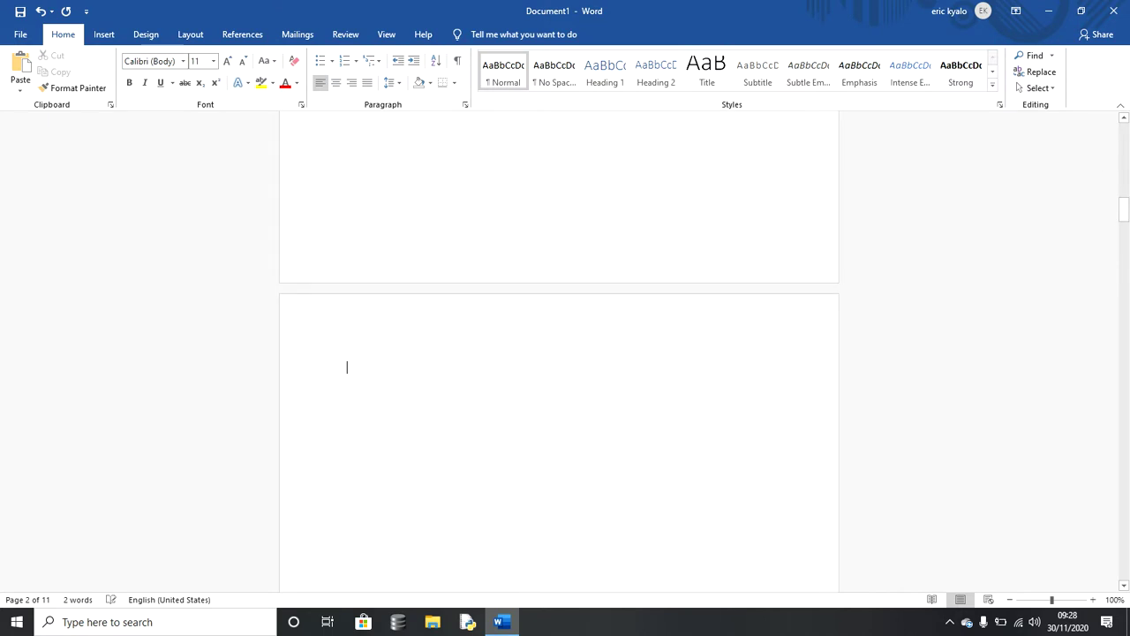
key("ctrl+v")
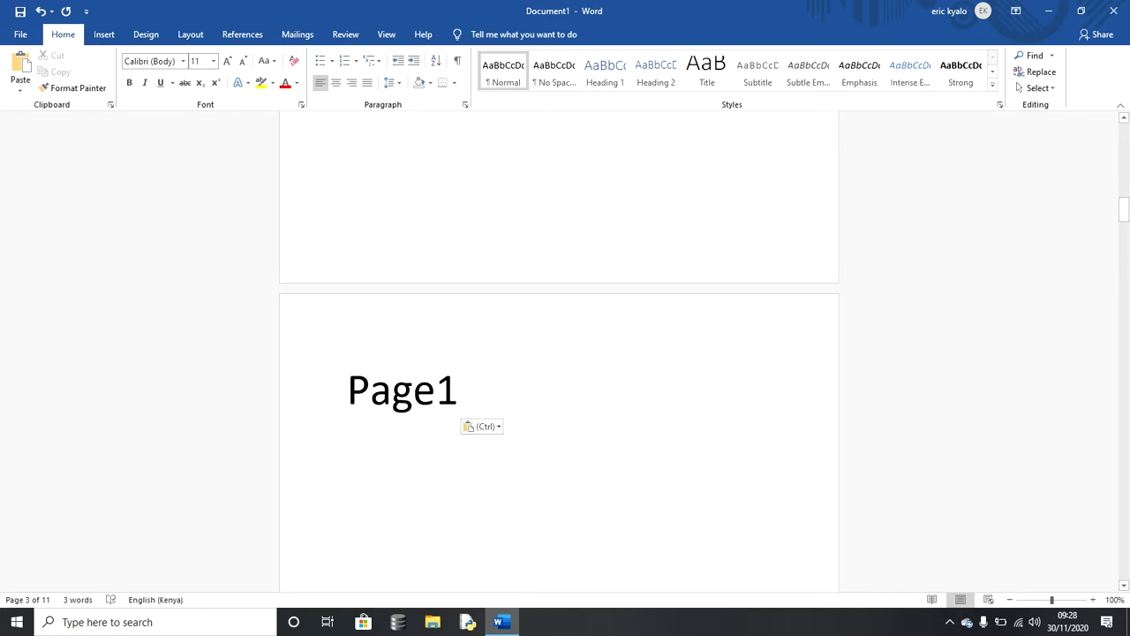
key("BackSpace")
type("3")
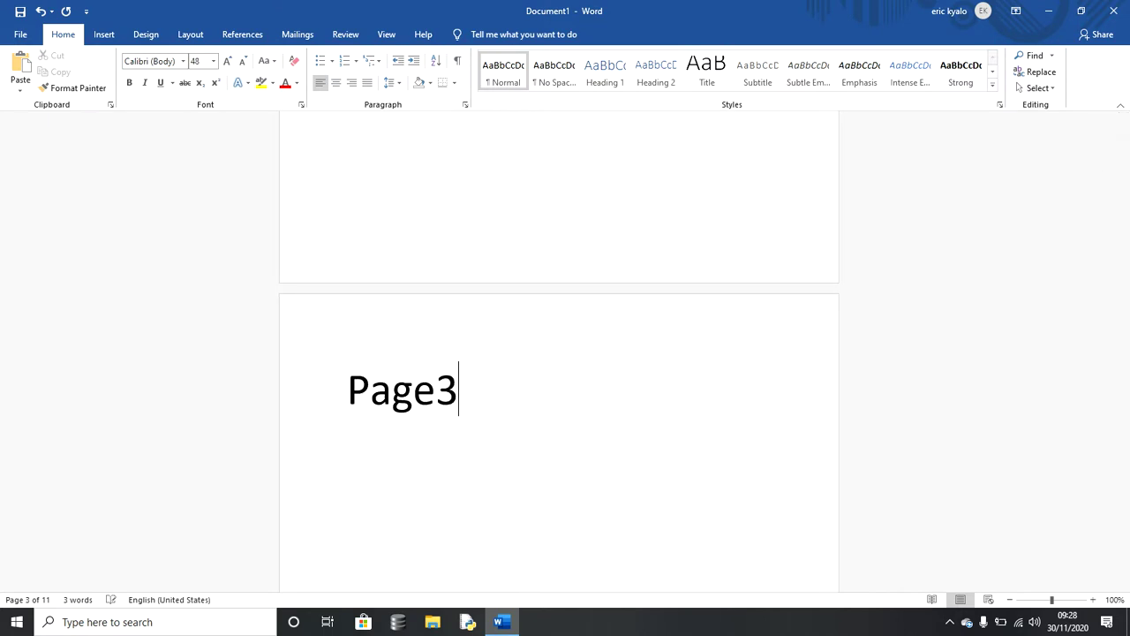
Step: Label pages 4 and 5 as 'Page4' and 'Page5', removing an extra blank page
key("Down")
key("Down")
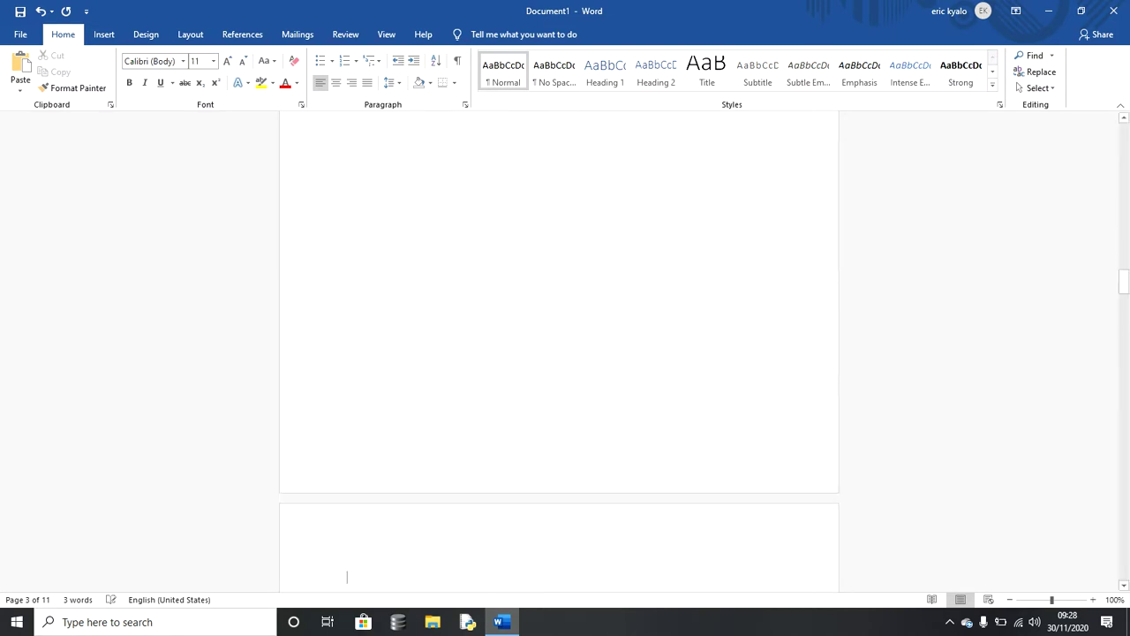
key("Up")
key("Up")
key("Up")
key("Up")
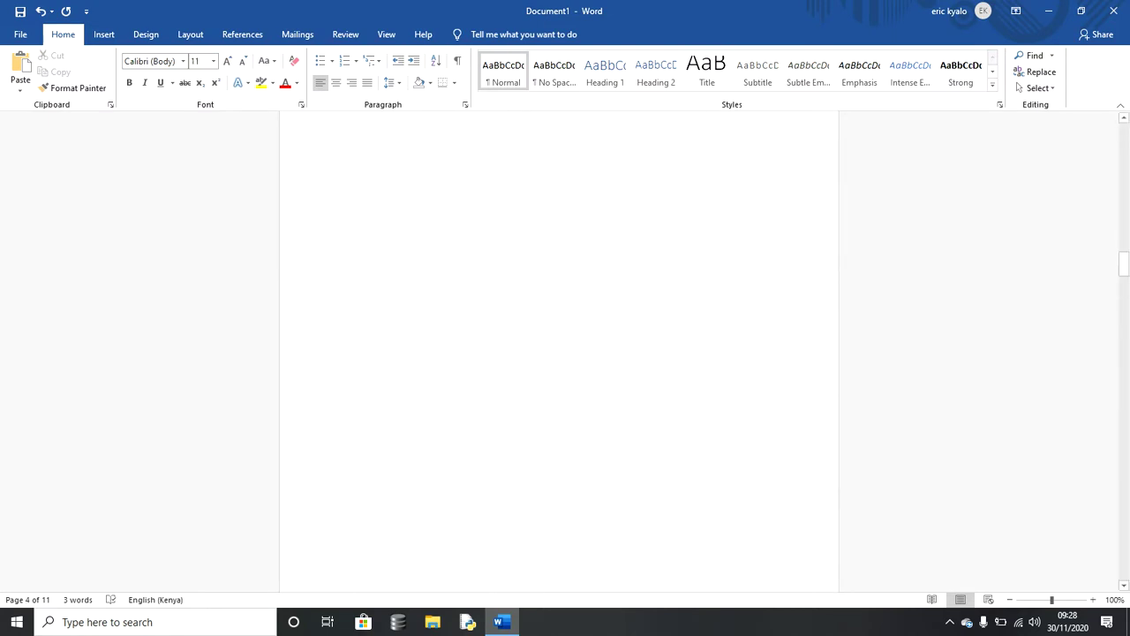
key("ctrl+v")
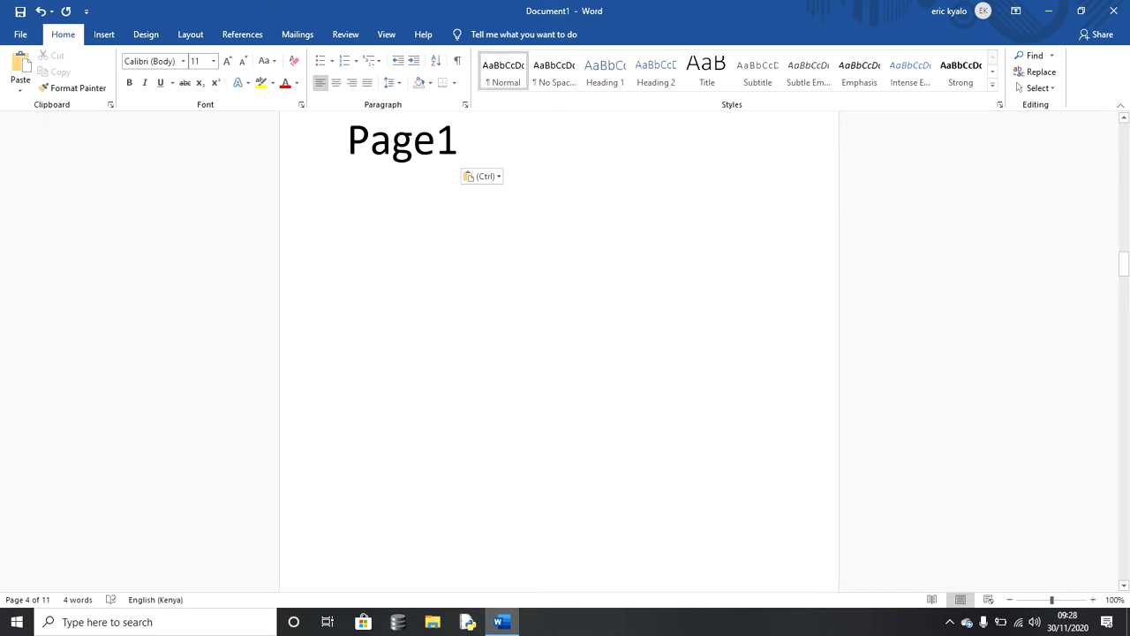
key("BackSpace")
type("4")
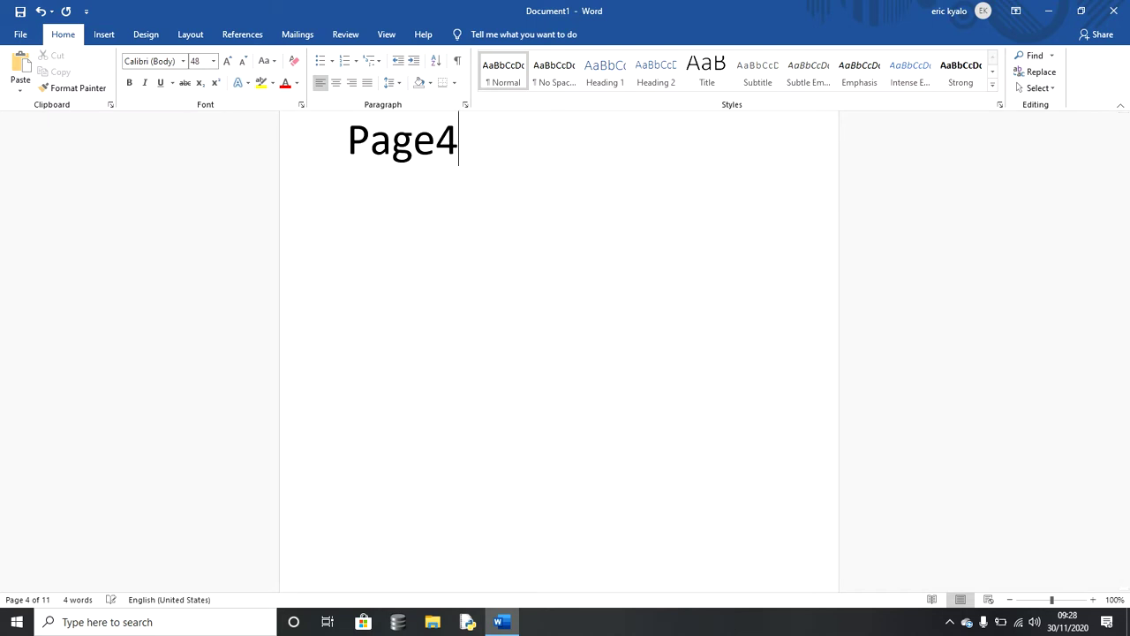
key("Page_Down")
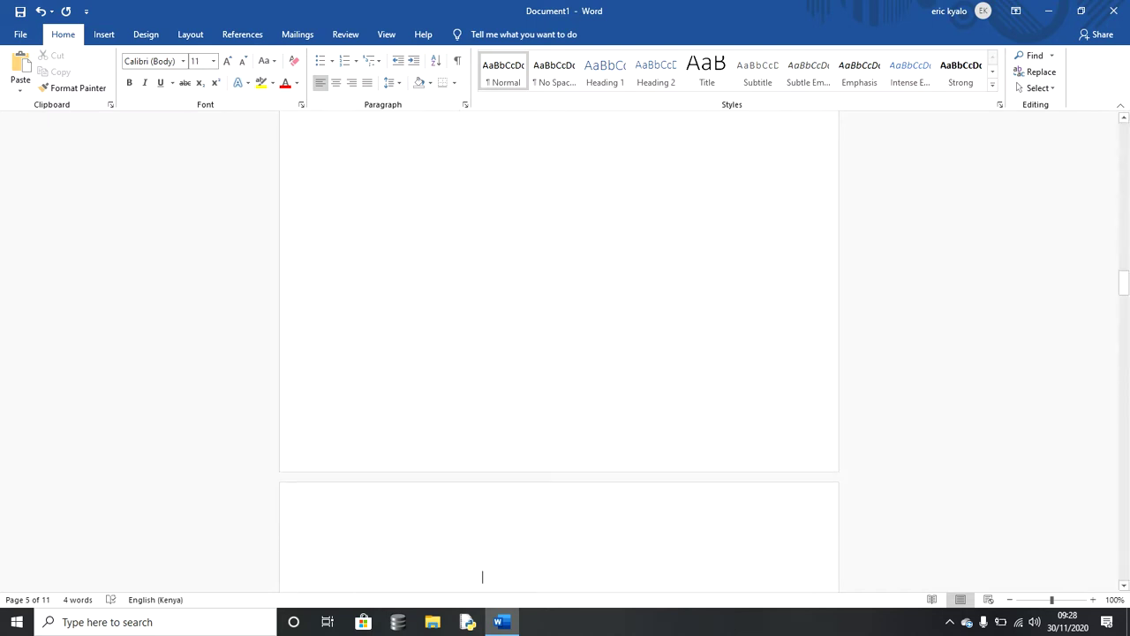
key("Delete")
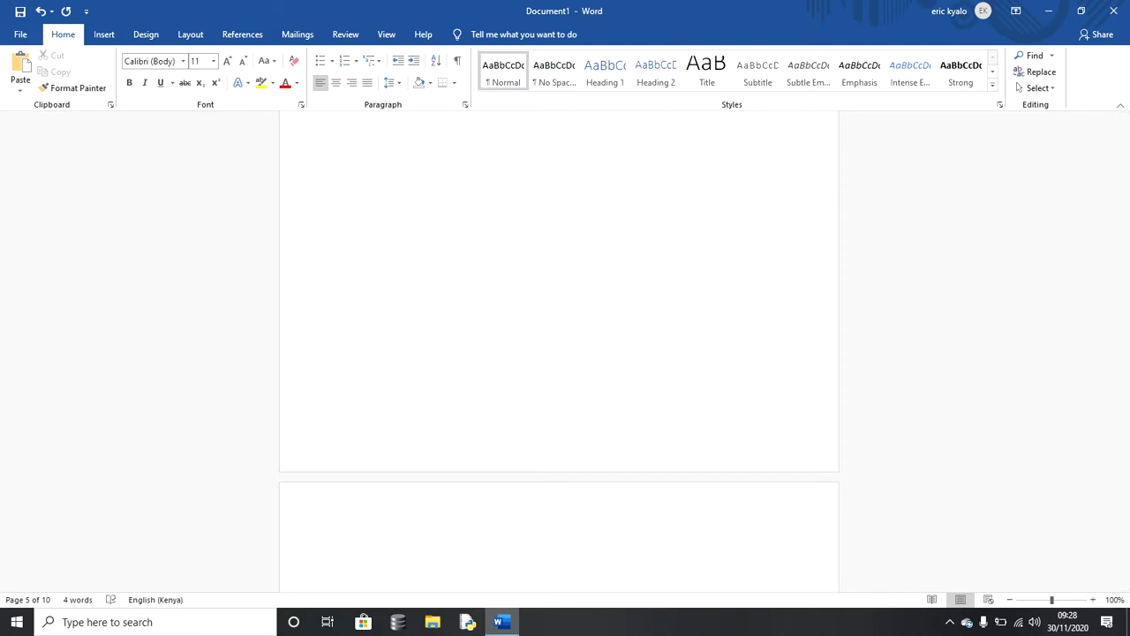
type("Page1")
key("BackSpace")
key("BackSpace")
type("5")
Step: Label pages 6, 7 and 8 as 'Page6', 'Page7' and 'Page8' in 48 pt
key("ctrl+Return")
type("Page1")
key("BackSpace")
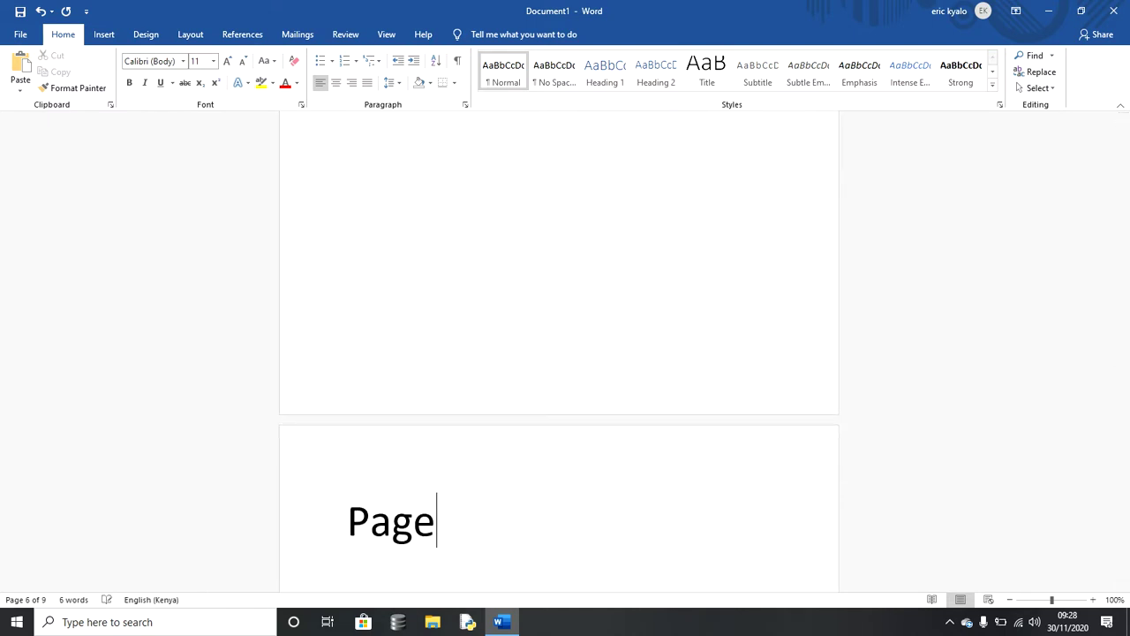
type("6")
key("Down")
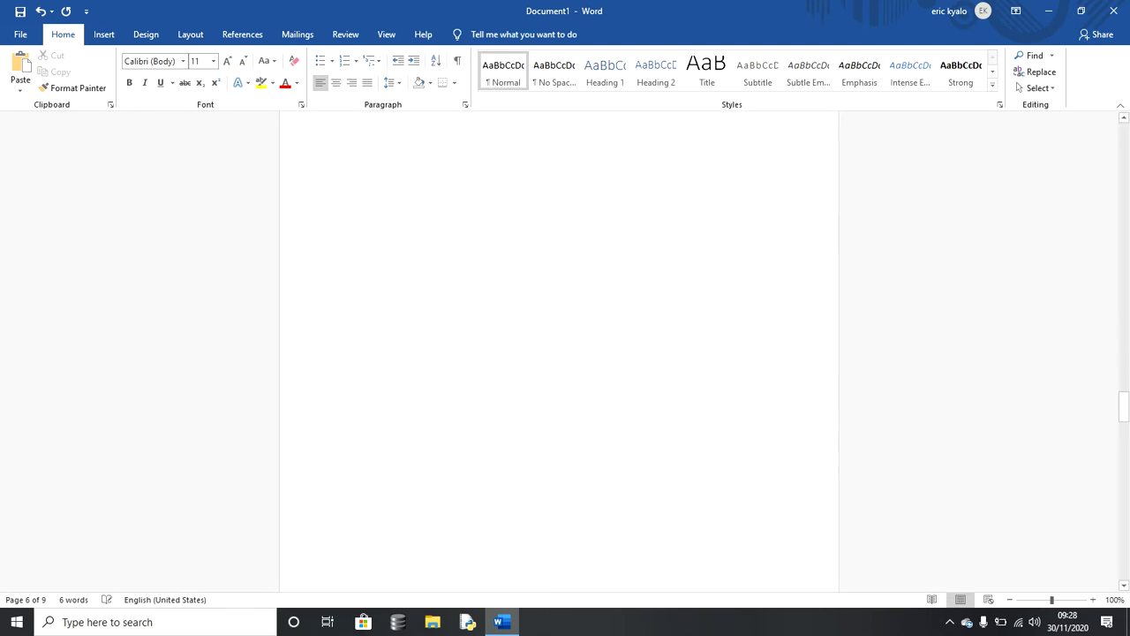
key("Delete")
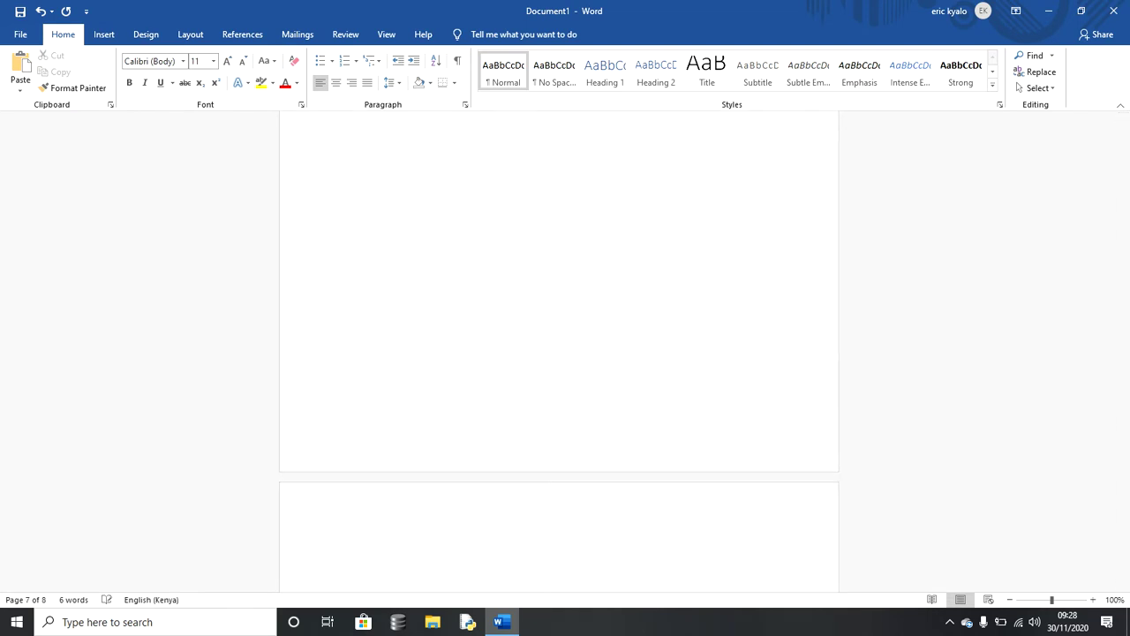
type("Page1")
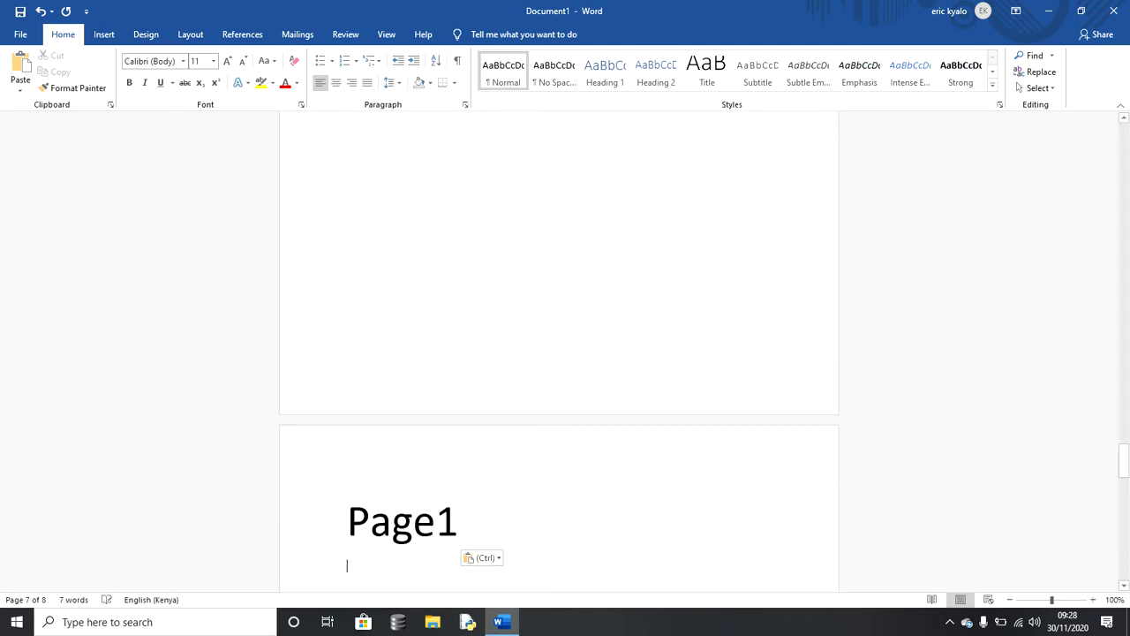
key("BackSpace")
key("BackSpace")
type("7")
key("Down")
key("Down")
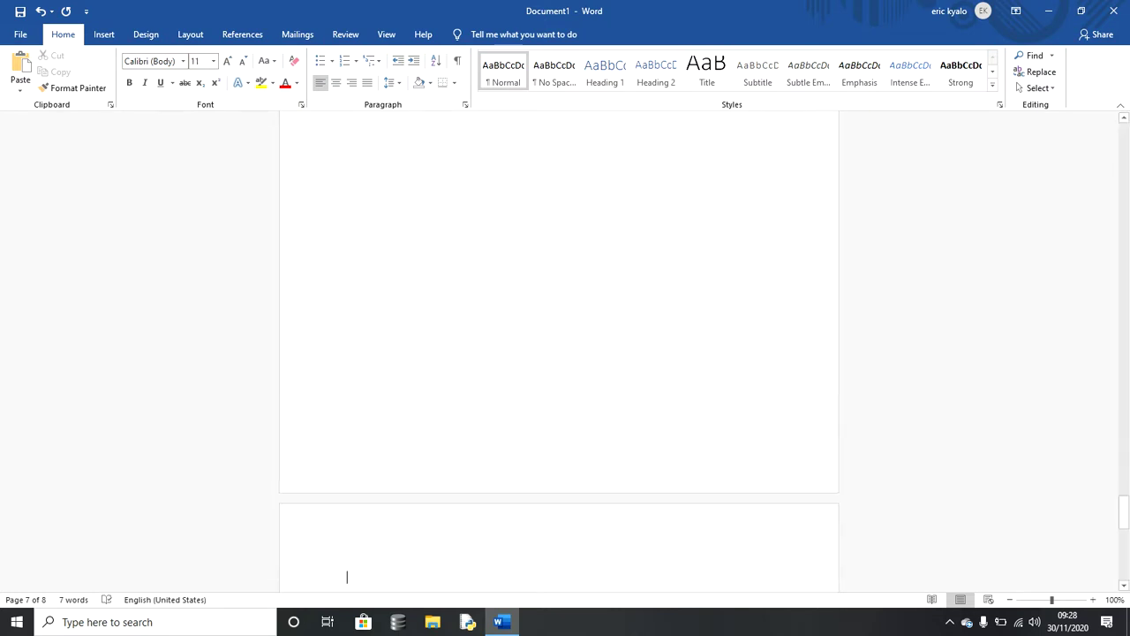
type("Page1")
key("BackSpace")
key("BackSpace")
type("8")
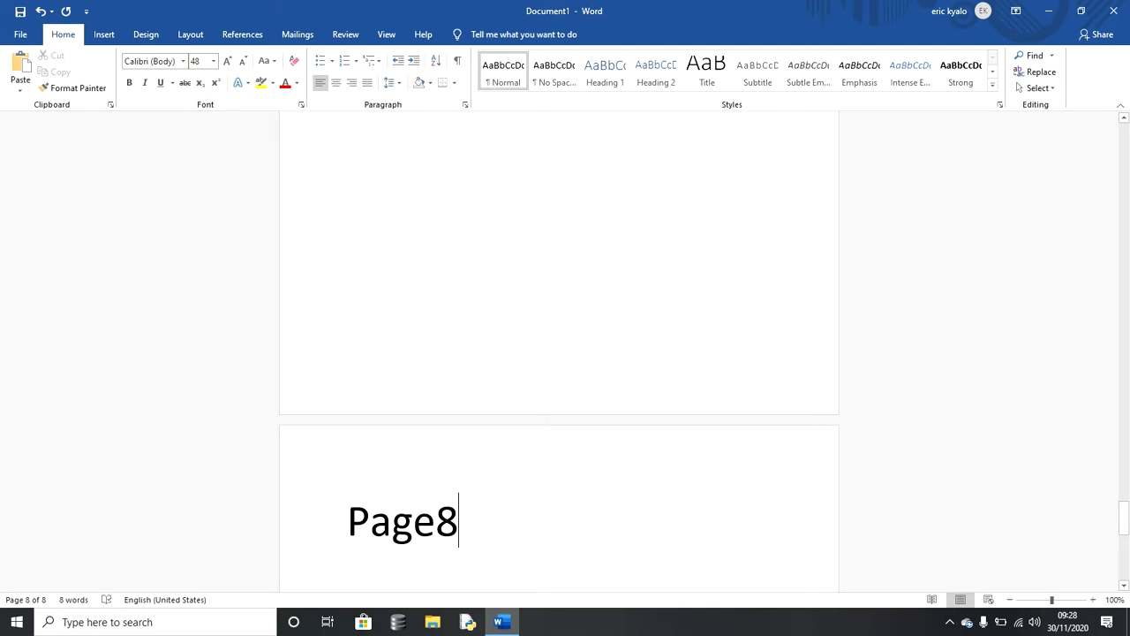
Step: Apply Heading 1 to the Page8, Page7 and Page6 labels
left_click_drag(1123, 518, 1123, 561)
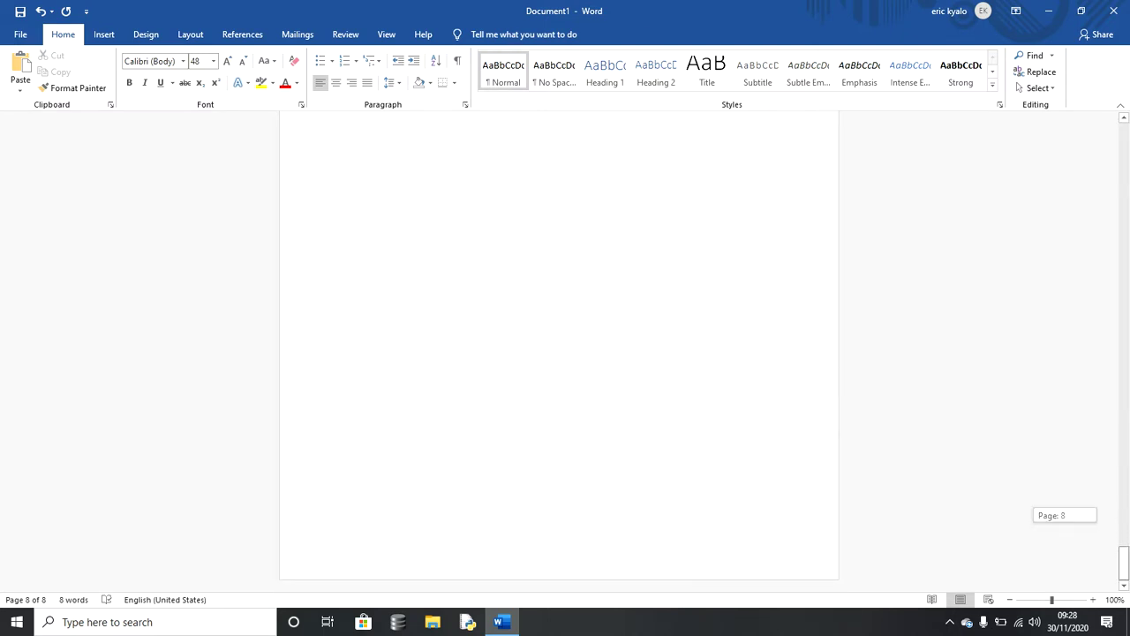
left_click_drag(1124, 561, 1123, 561)
left_click_drag(1123, 565, 1124, 527)
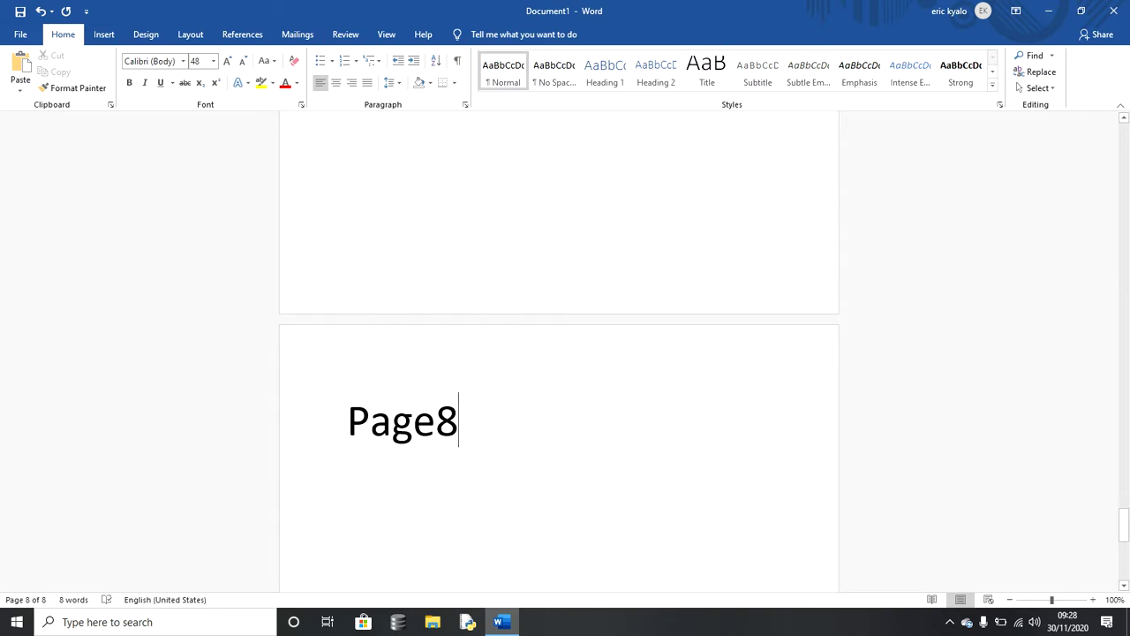
left_click(333, 423)
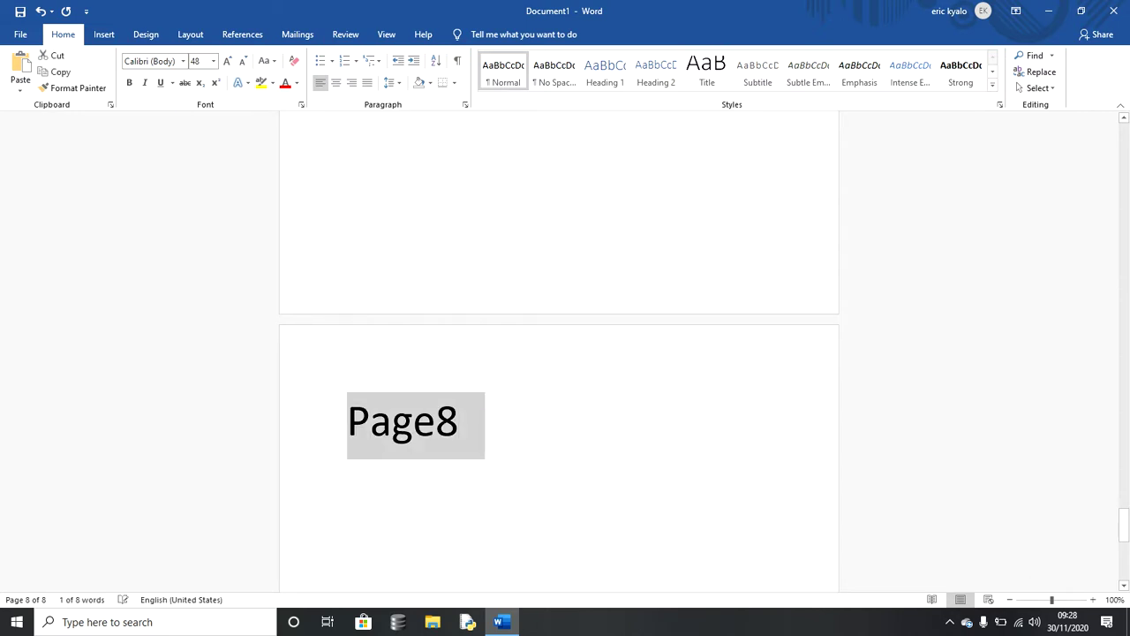
left_click(605, 71)
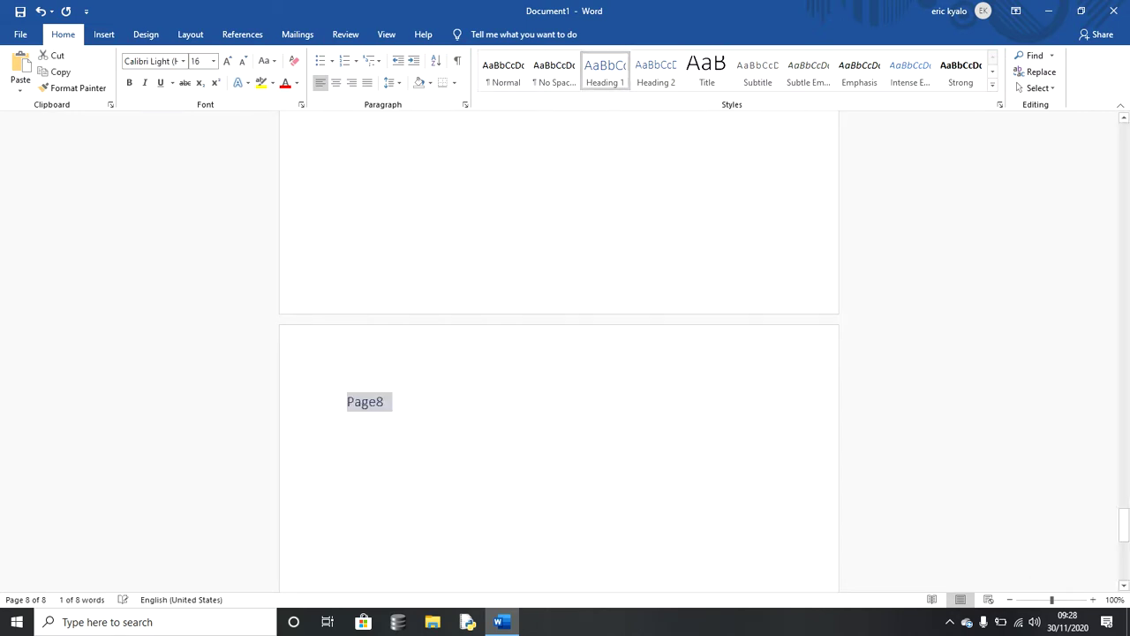
left_click_drag(1123, 526, 1123, 479)
left_click_drag(461, 287, 347, 287)
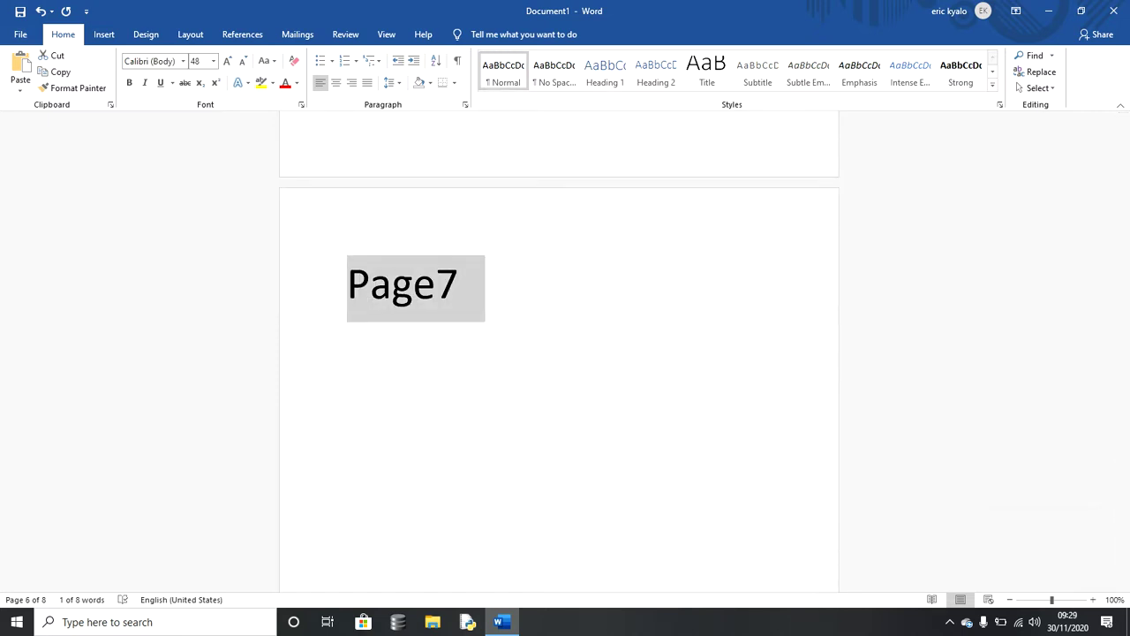
left_click(605, 71)
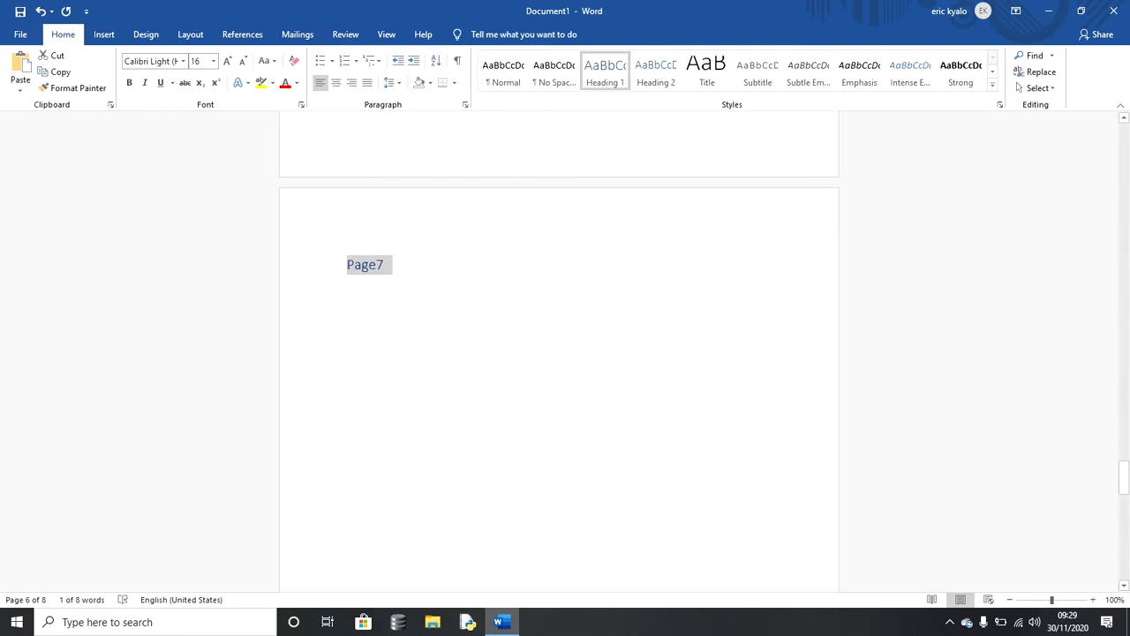
left_click_drag(1123, 478, 1123, 402)
left_click_drag(461, 548, 346, 547)
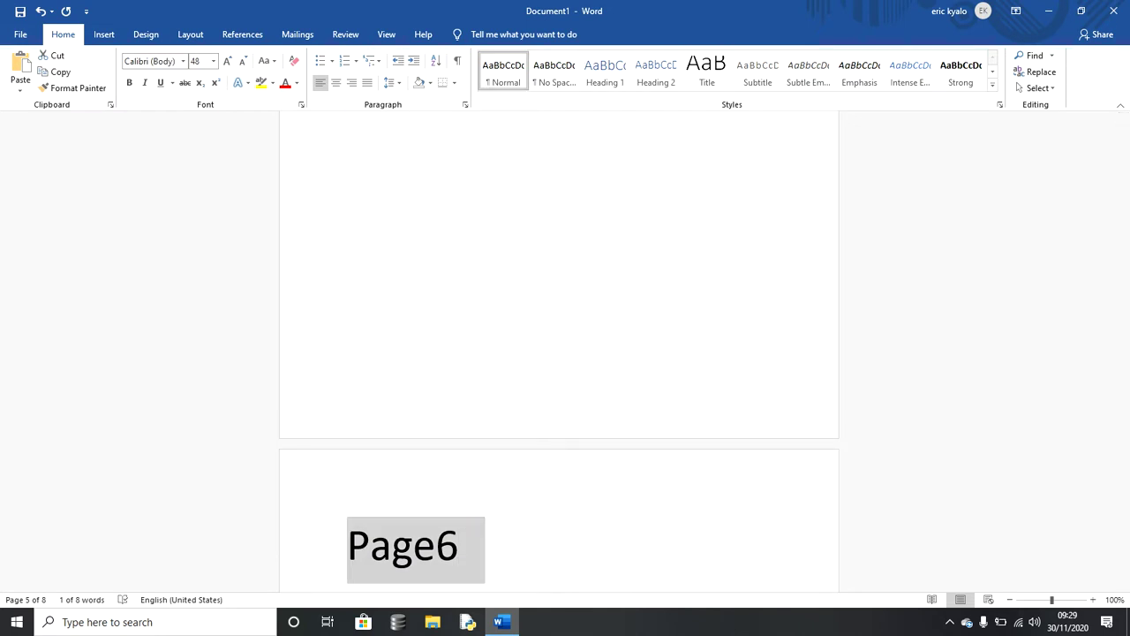
left_click(605, 71)
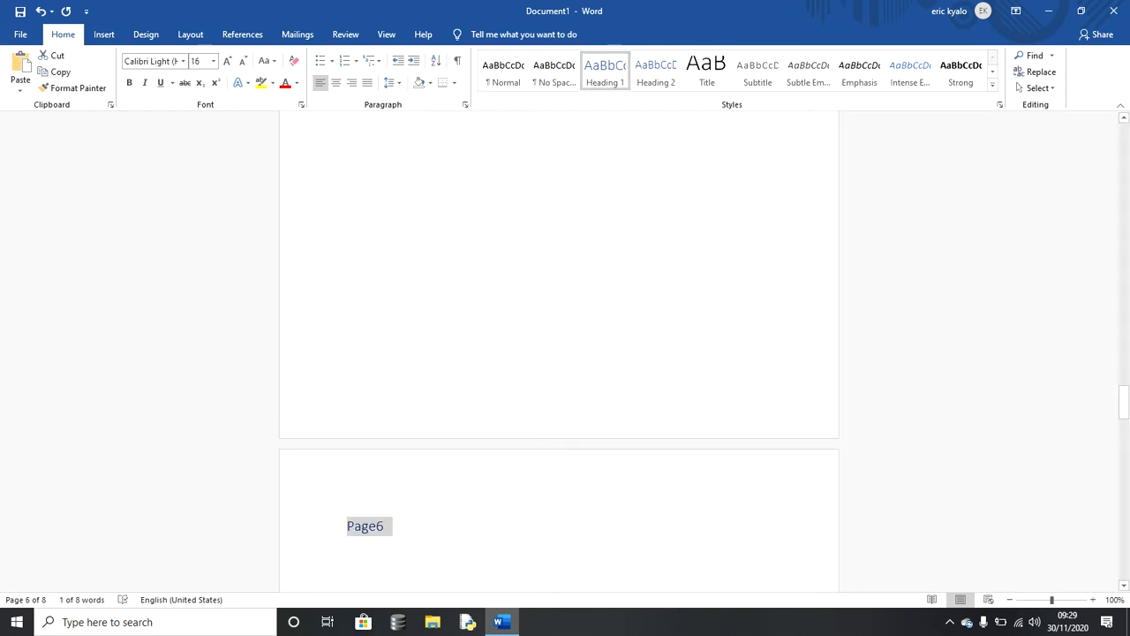
Step: Apply Heading 1 to the Page5, Page4 and Page3 labels
scroll(559, 354, "up", 9)
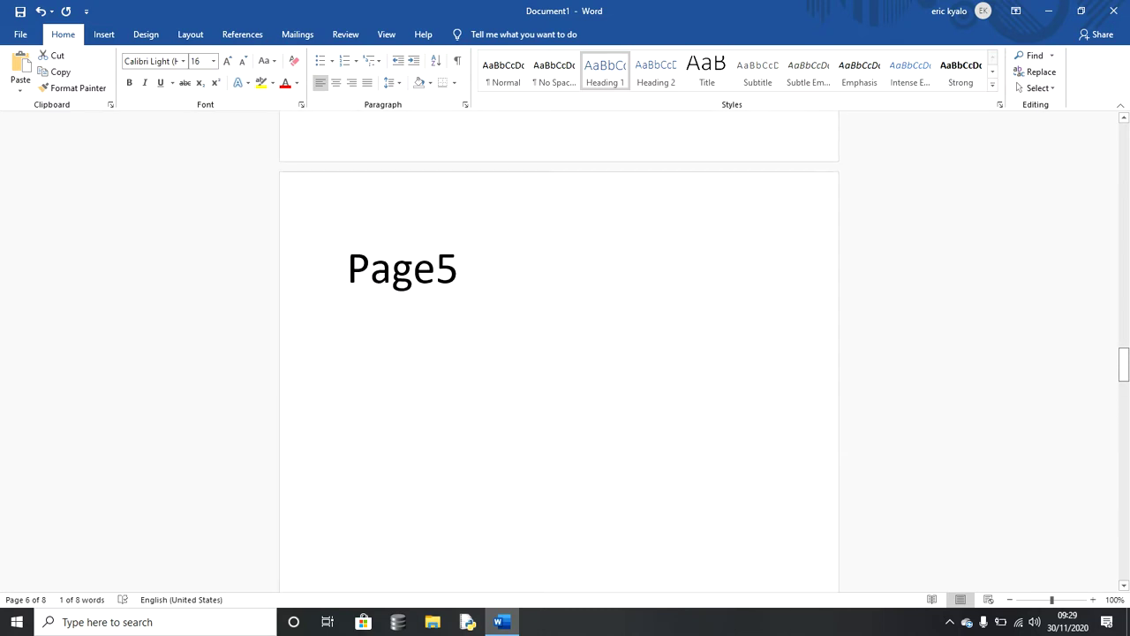
left_click_drag(461, 274, 348, 274)
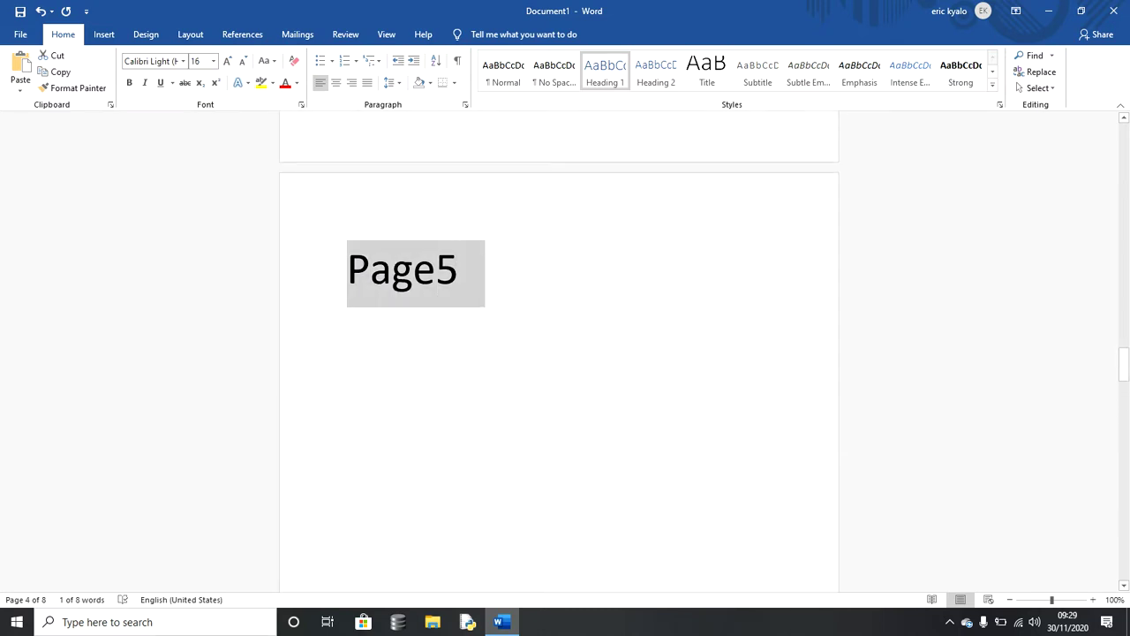
left_click(605, 70)
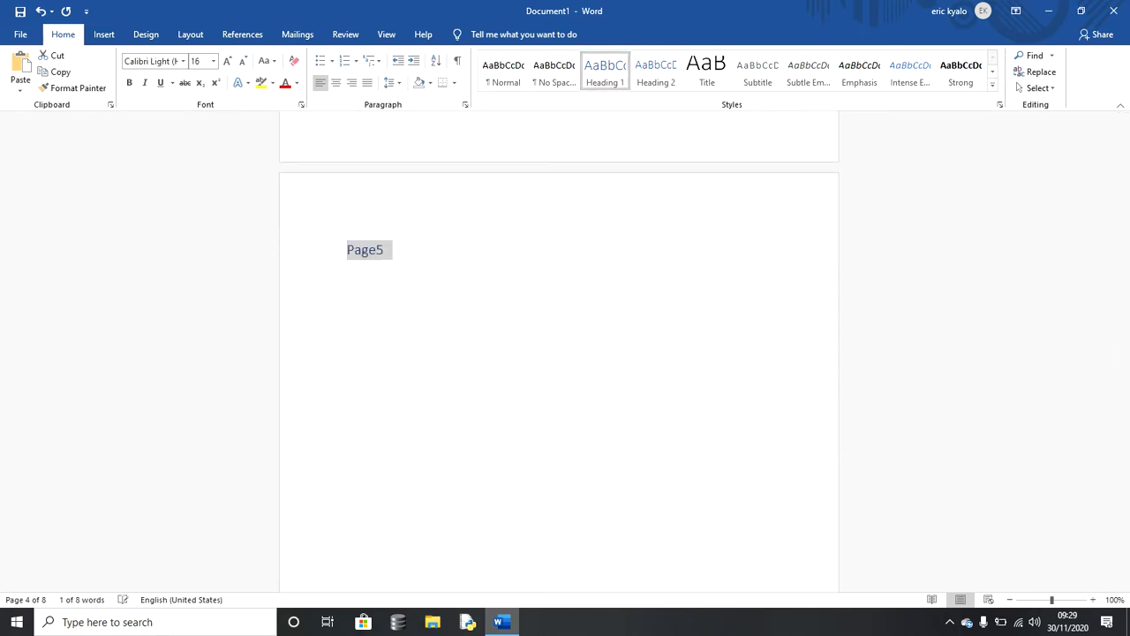
scroll(559, 354, "up", 10)
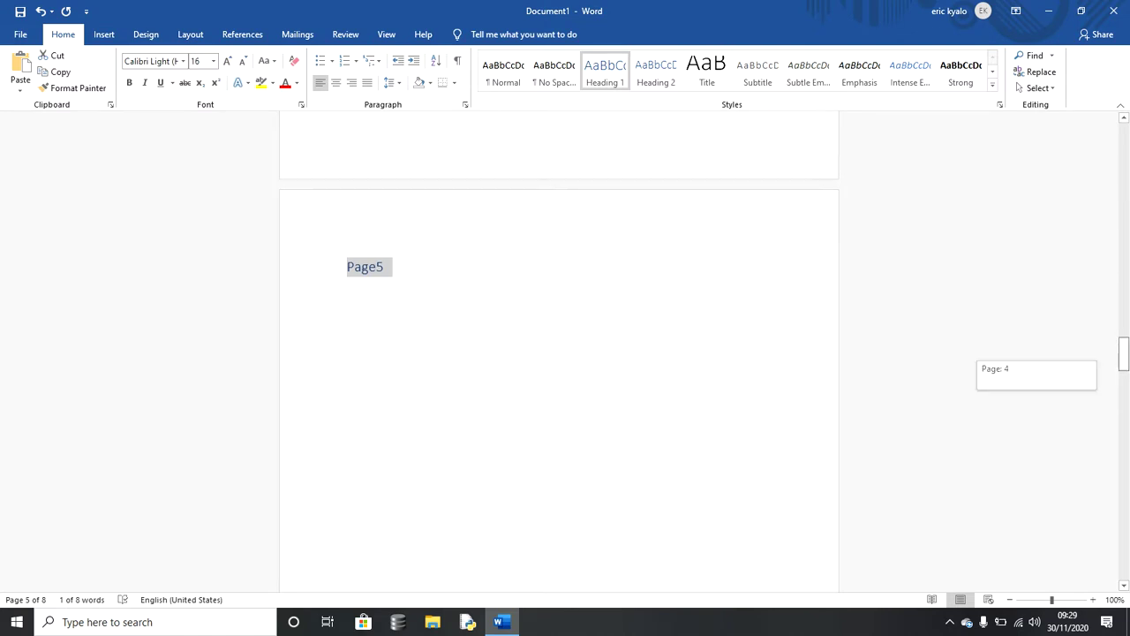
scroll(560, 353, "up", 2)
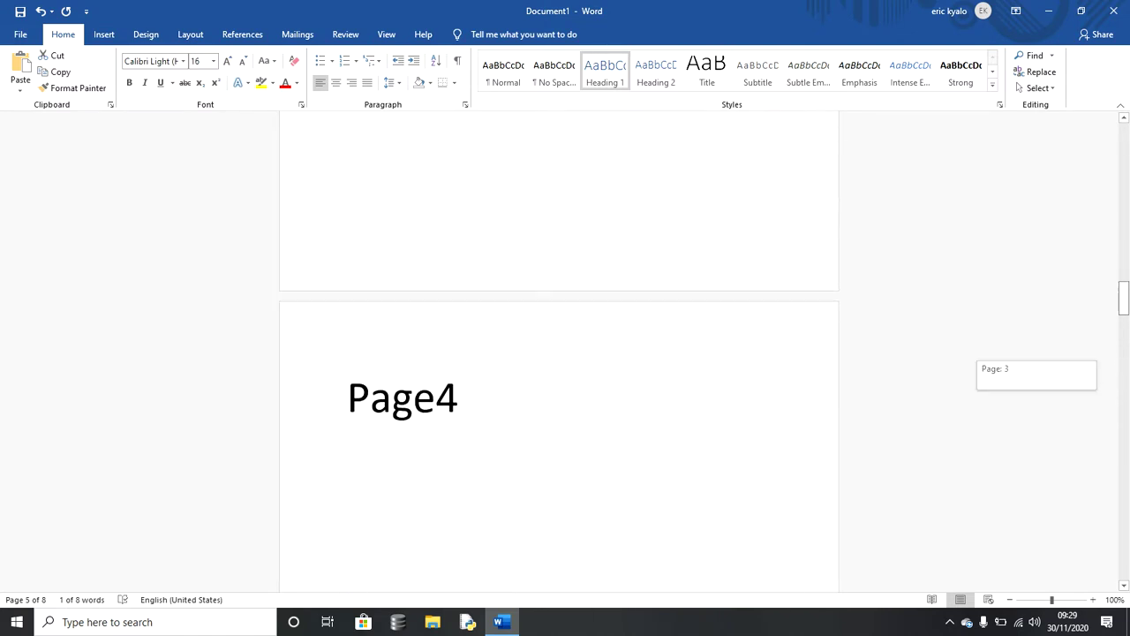
triple_click(401, 402)
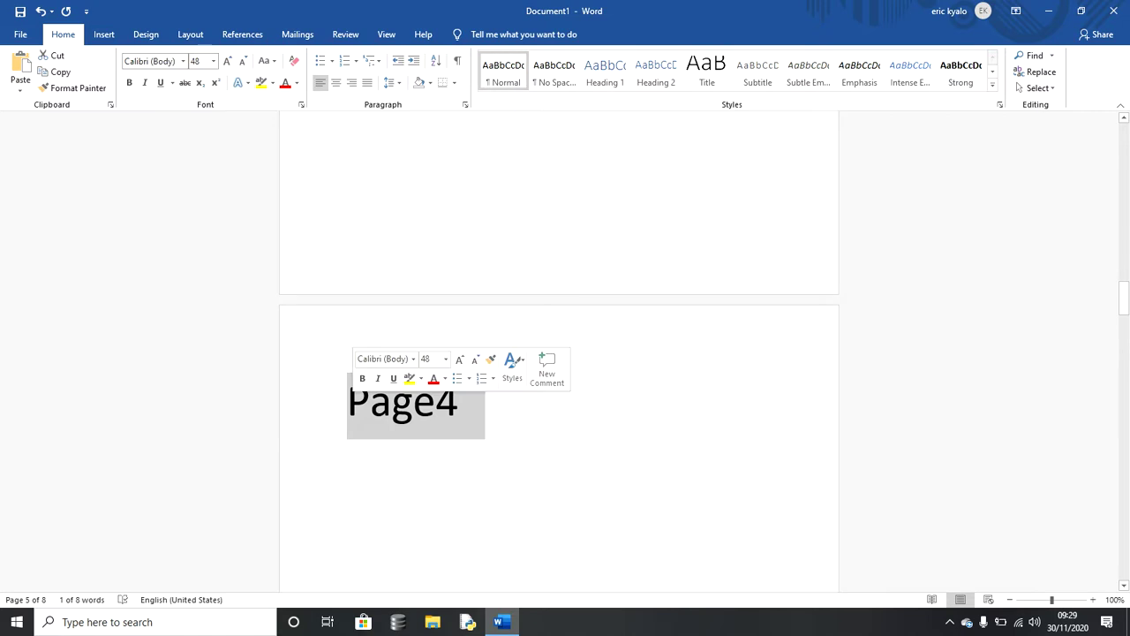
key("ctrl+alt+1")
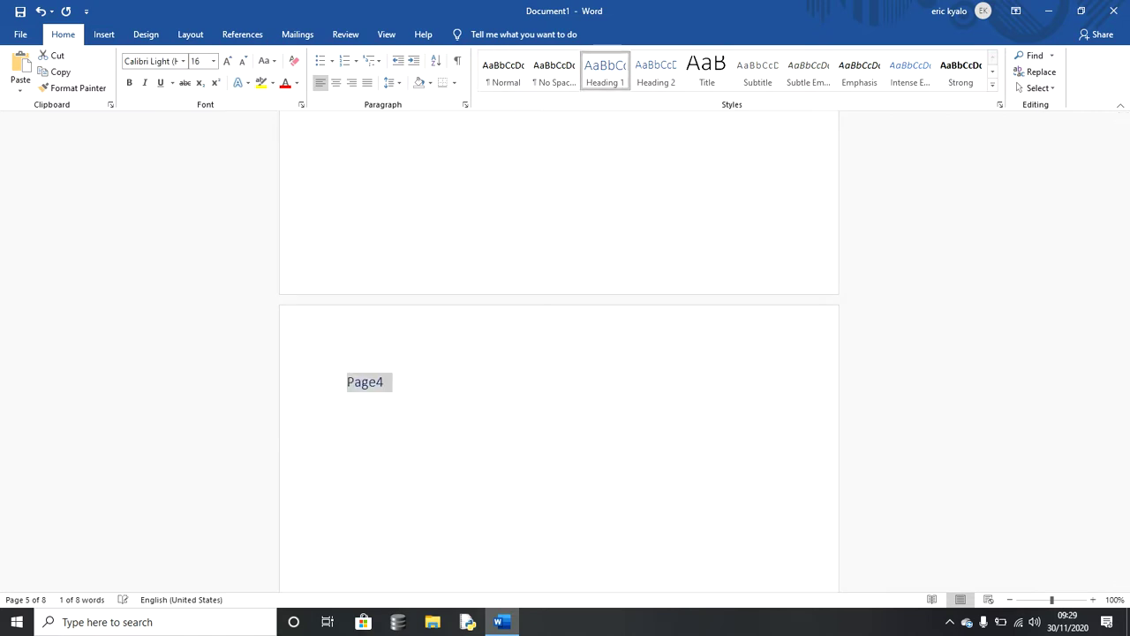
left_click_drag(1123, 298, 1123, 244)
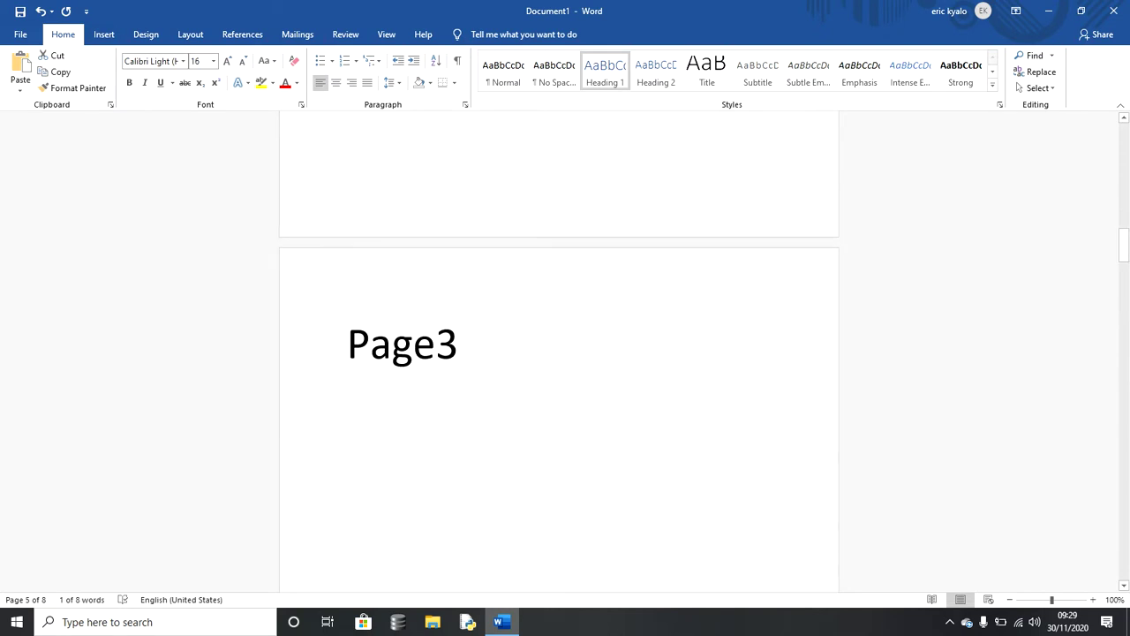
left_click_drag(459, 344, 348, 344)
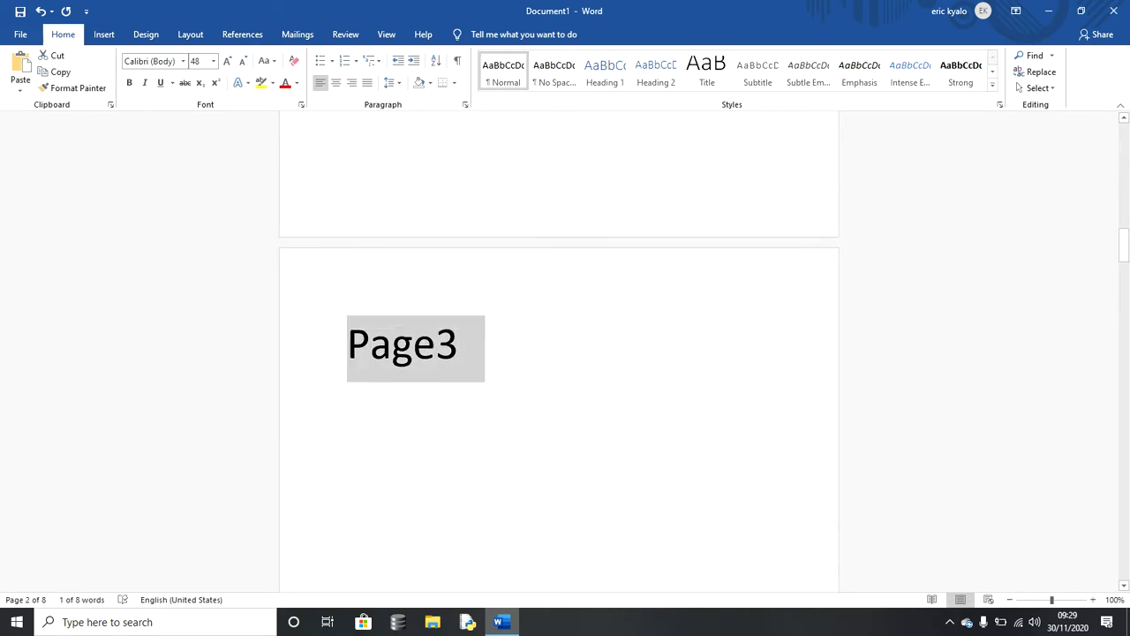
key("ctrl+alt+1")
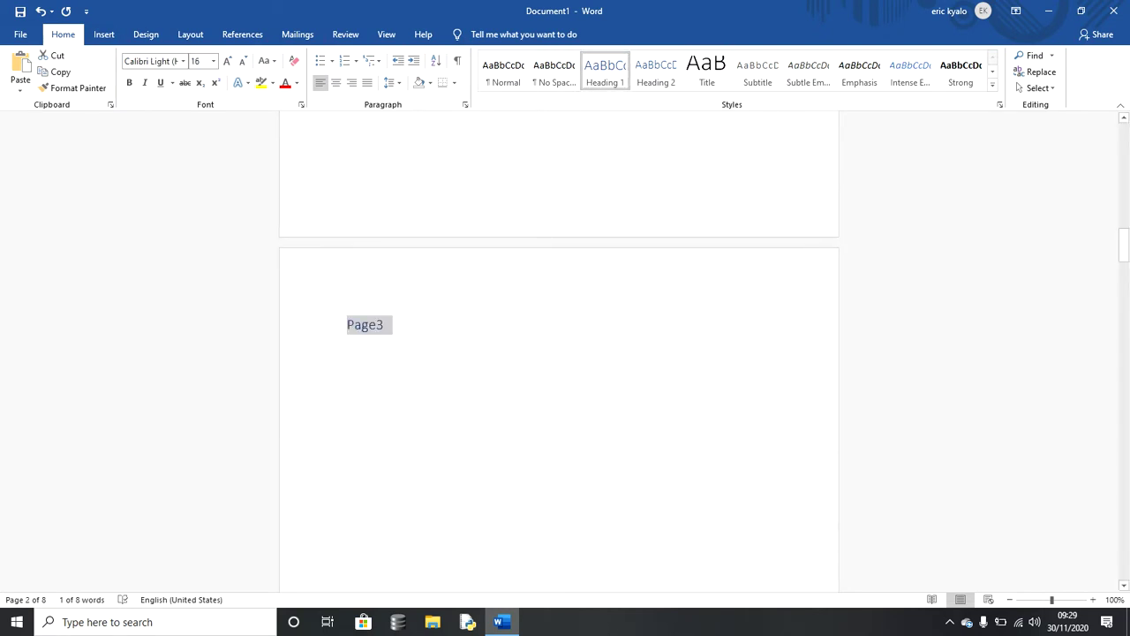
Step: Apply Heading 1 to the Page2 and Page1 labels
left_click_drag(1124, 246, 1123, 207)
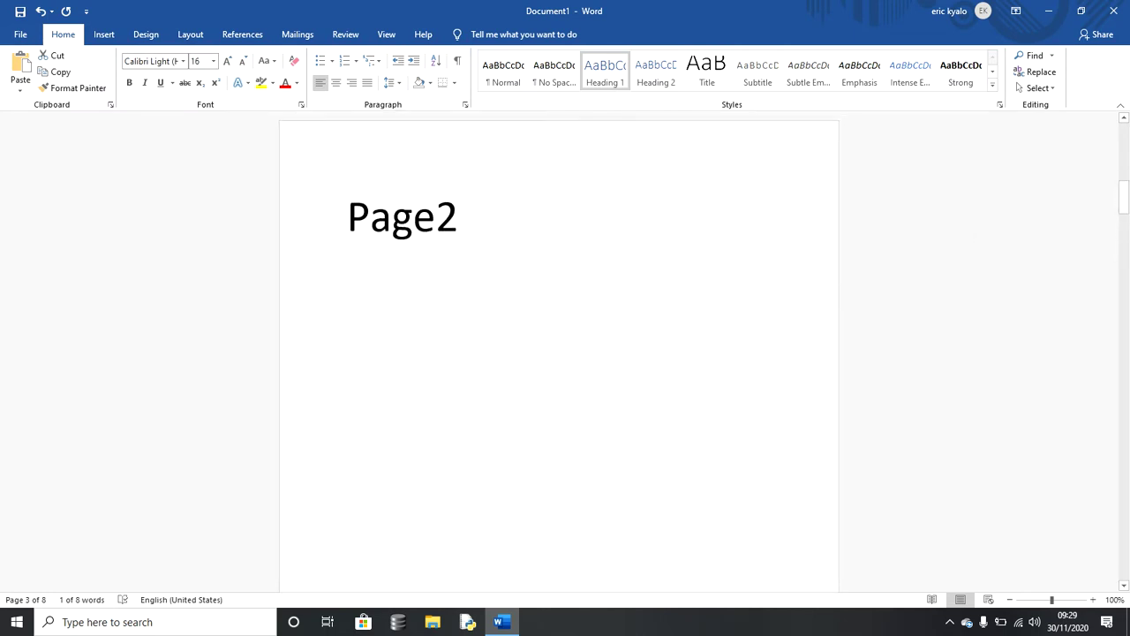
left_click_drag(460, 221, 347, 221)
left_click(605, 71)
left_click_drag(1124, 196, 1123, 139)
left_click_drag(459, 225, 348, 225)
left_click(605, 71)
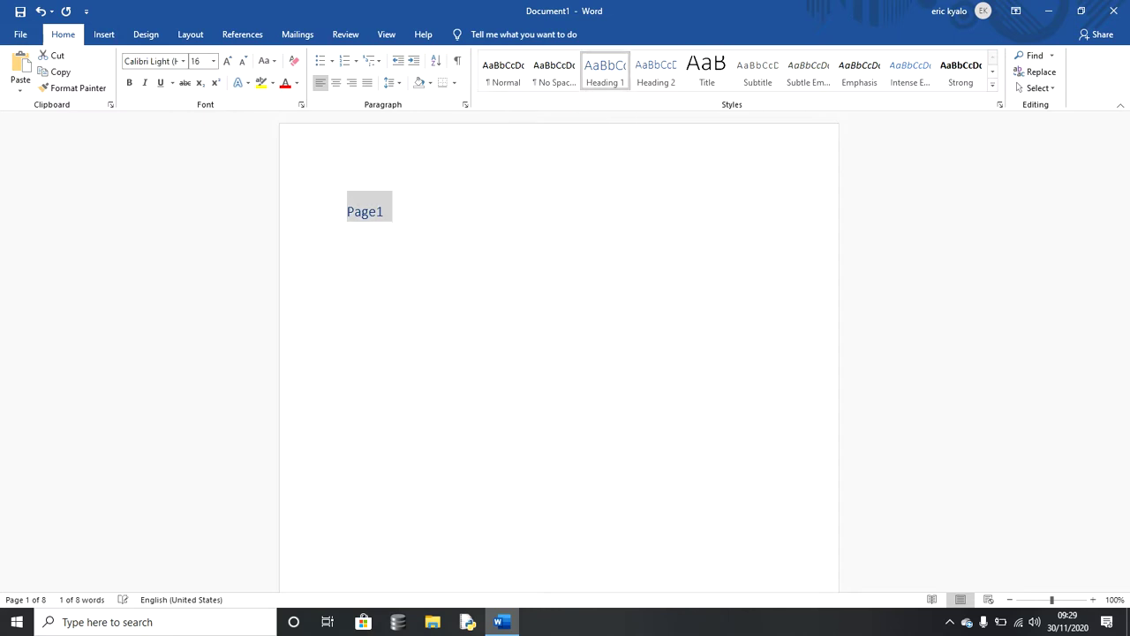
left_click(348, 227)
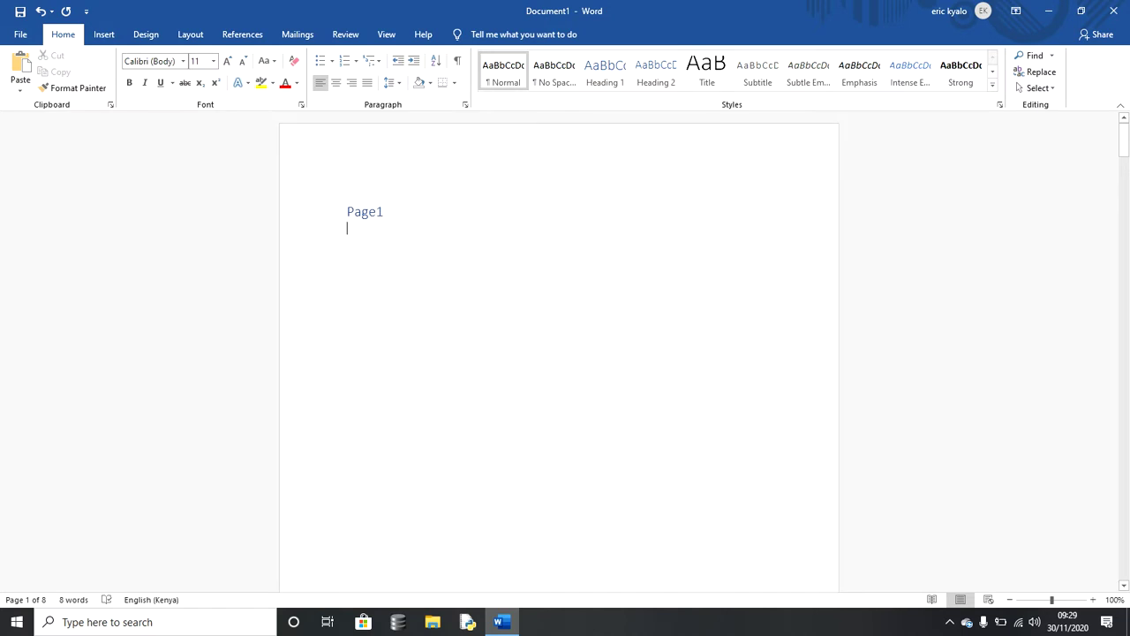
Step: Insert a Next Page section break directly below the Page3 heading
left_click_drag(1123, 138, 1124, 277)
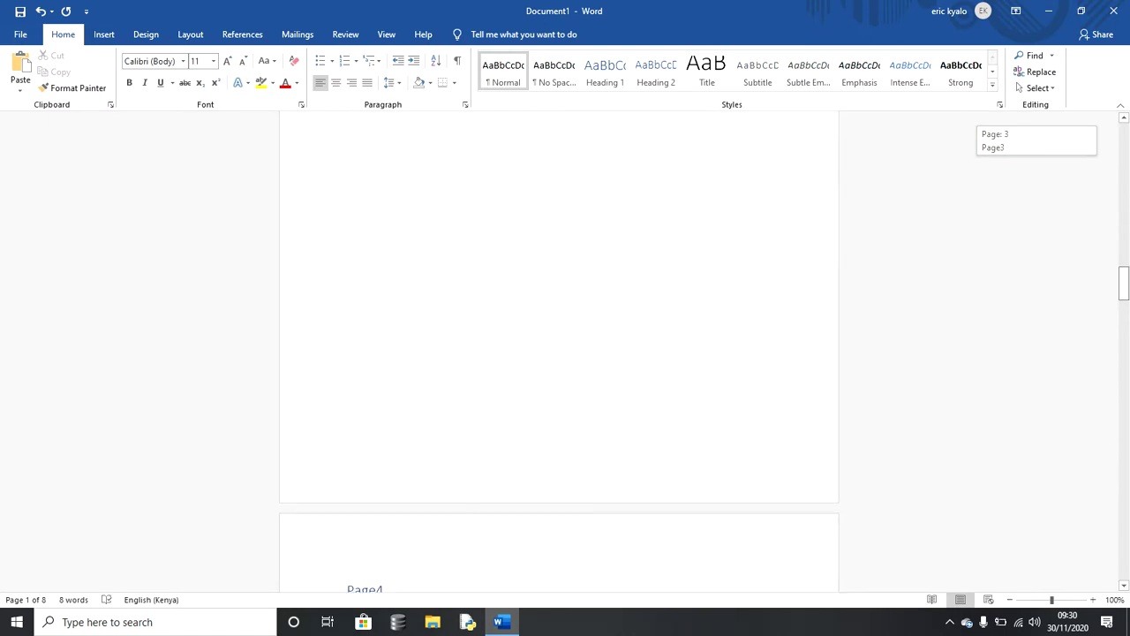
left_click(347, 131)
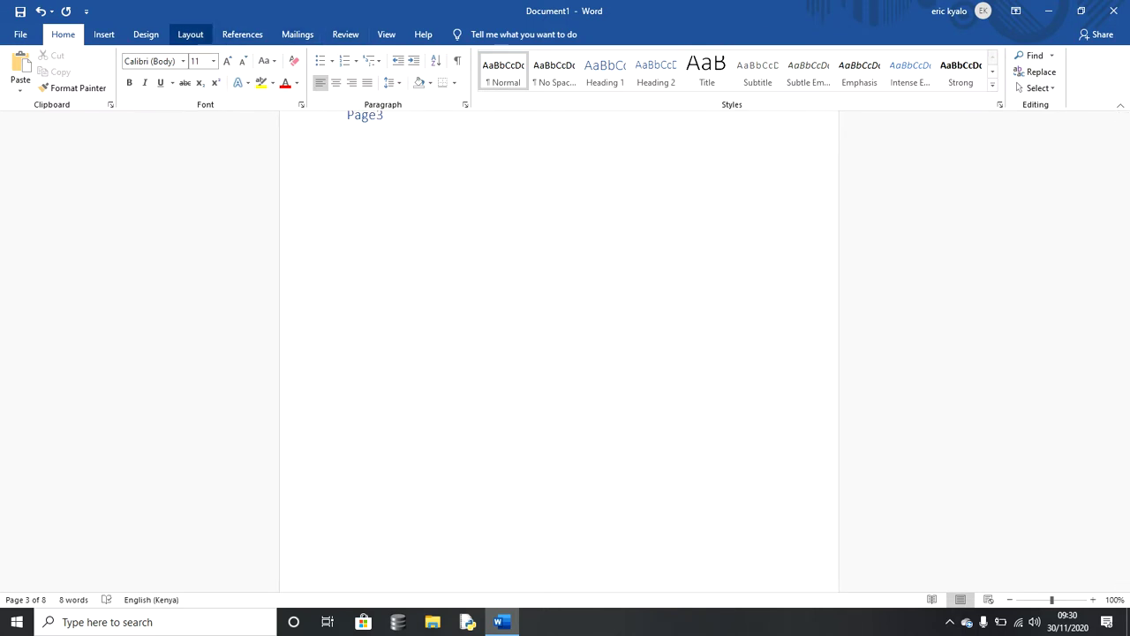
left_click(190, 34)
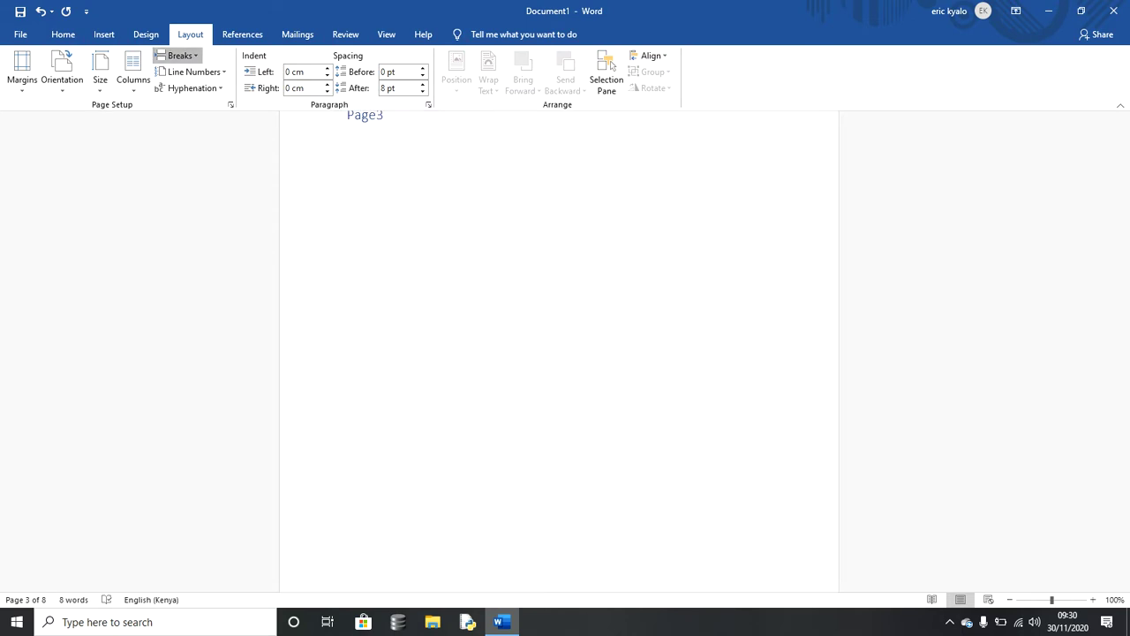
left_click(177, 54)
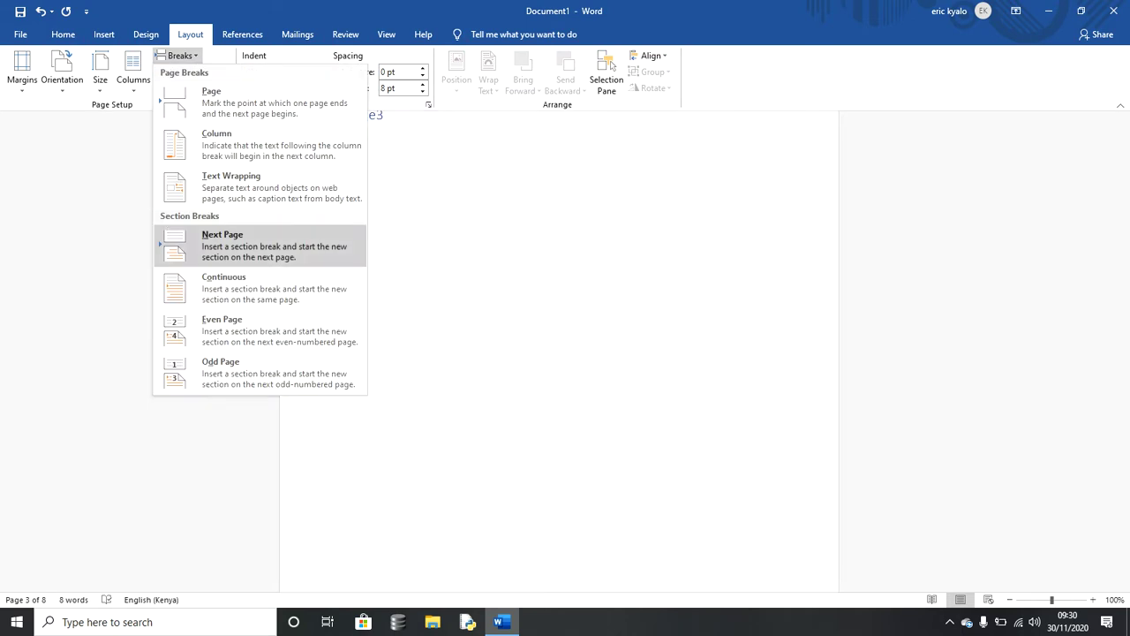
left_click(223, 245)
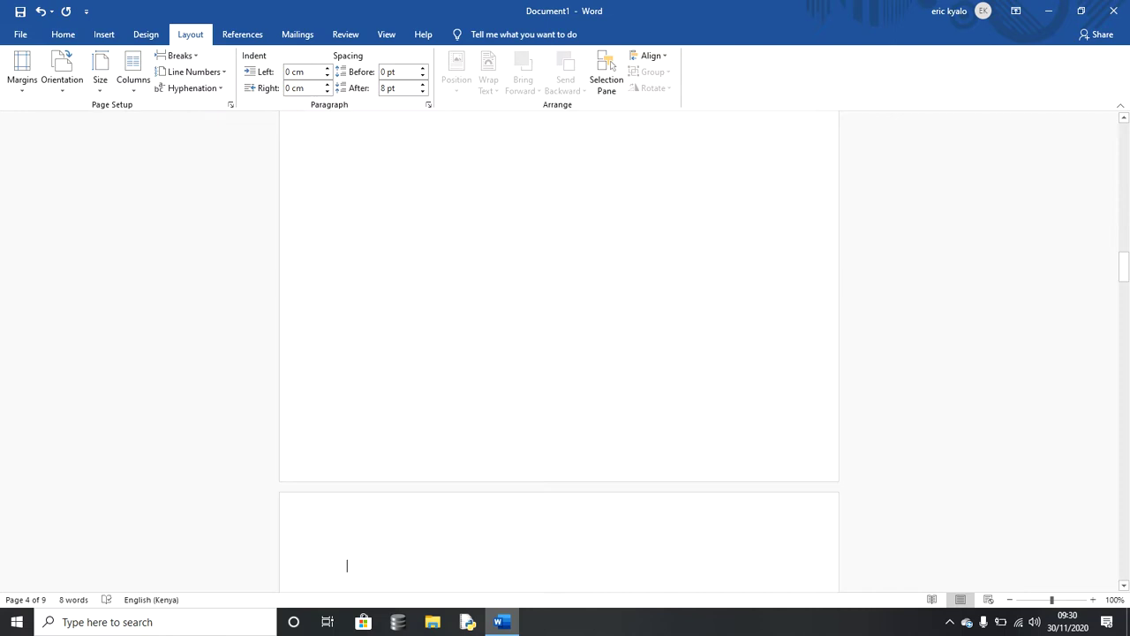
key("shift+Up")
key("shift+Up")
key("shift+Up")
key("shift+Up")
key("shift+Up")
key("shift+Up")
key("shift+Up")
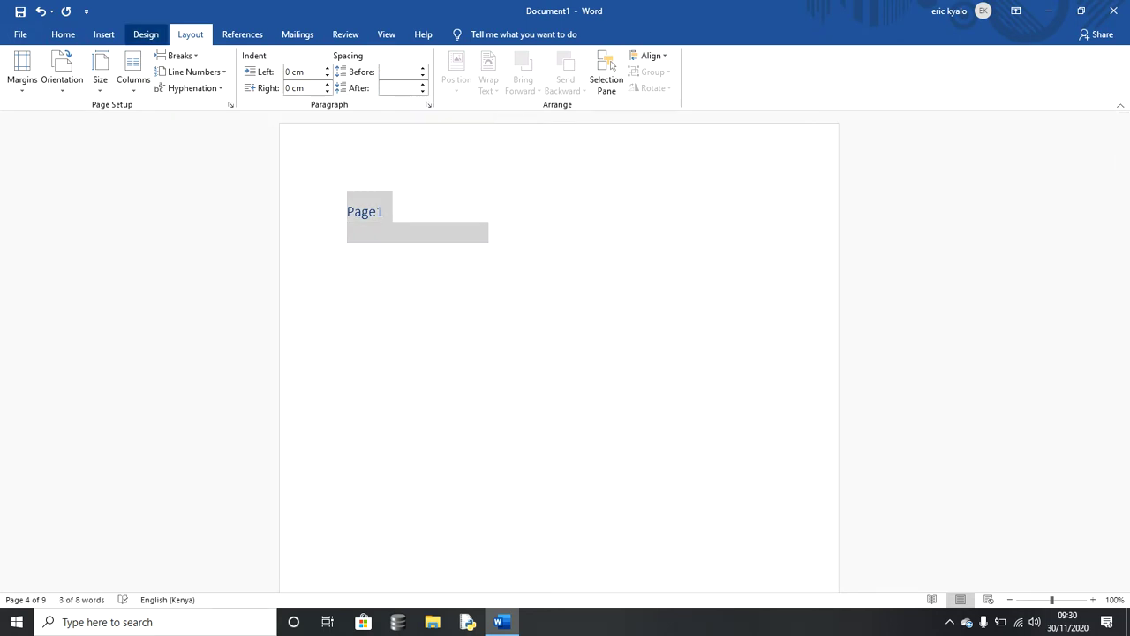
Step: Add a centred bottom-of-page number, showing 1 in the Section 1 footer
left_click(104, 33)
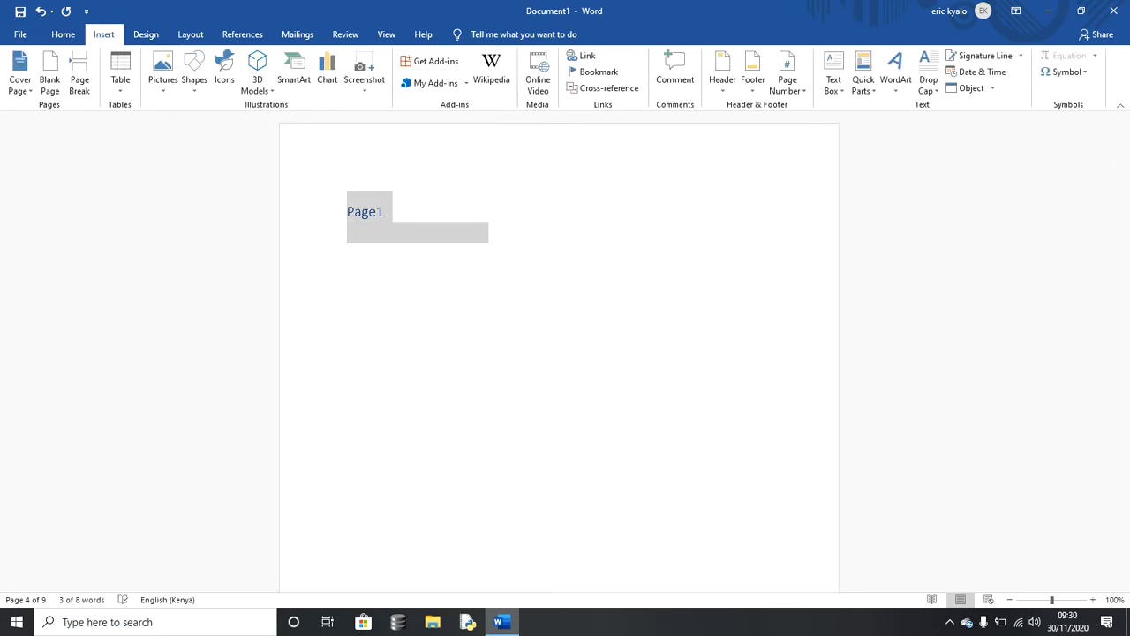
left_click(787, 79)
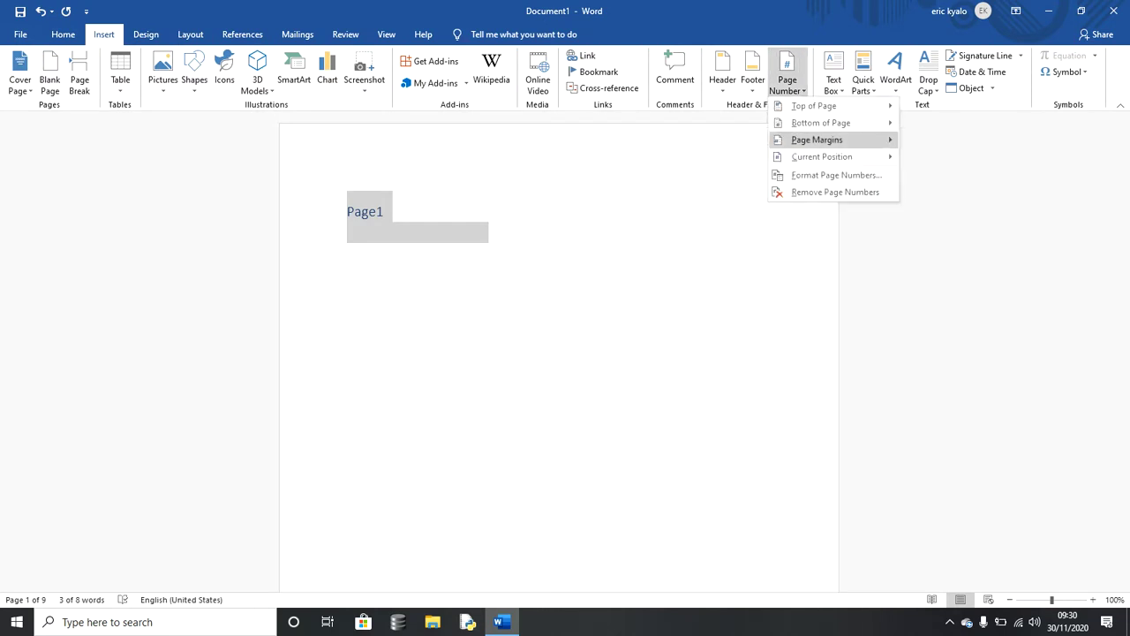
left_click(817, 140)
mouse_move(821, 123)
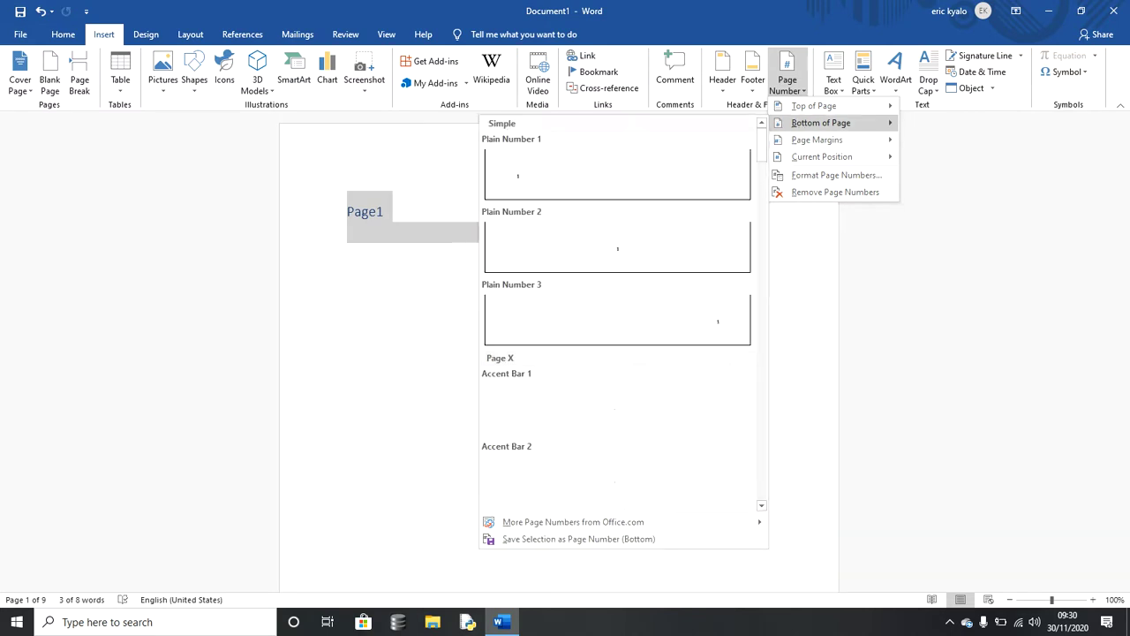
left_click(617, 247)
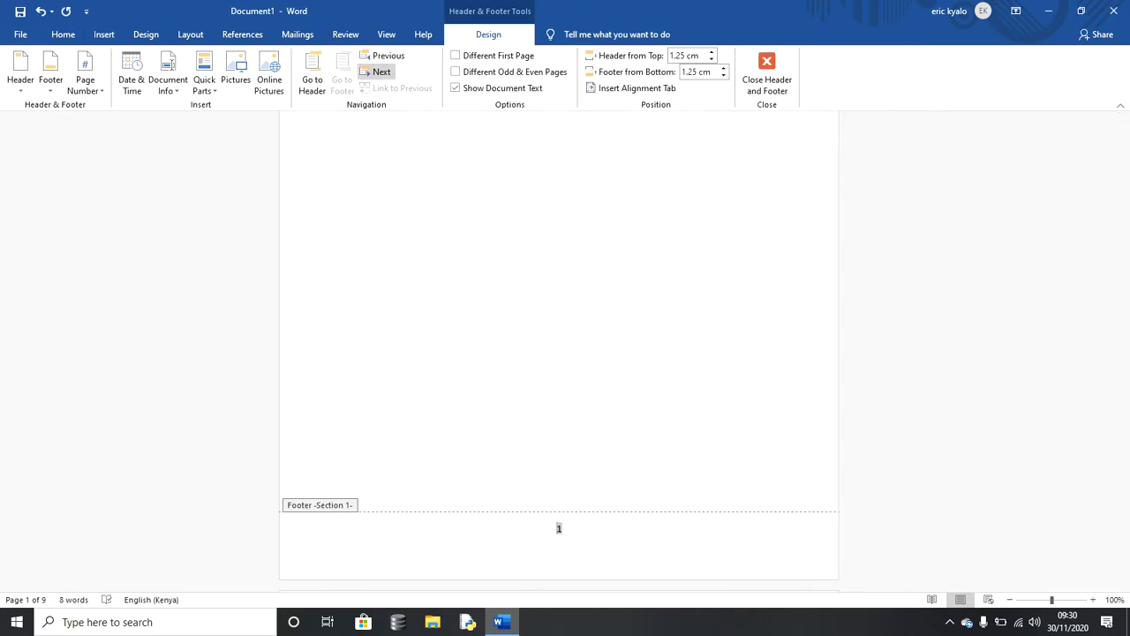
Step: Set the page number format to lowercase Roman numerals (i, ii, iii)
left_click(105, 35)
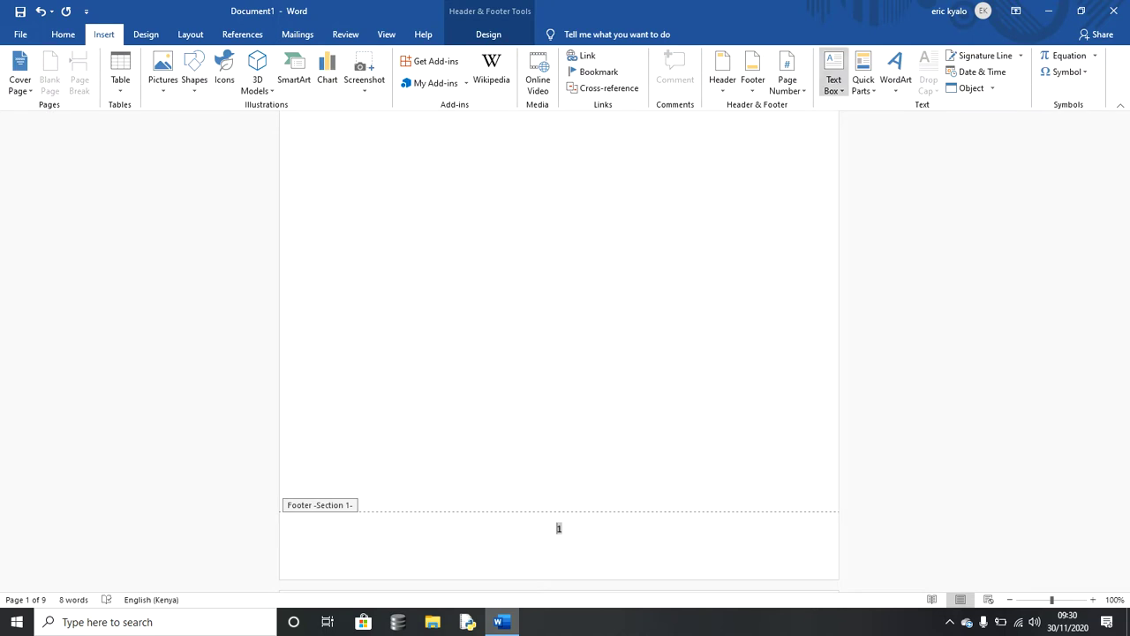
left_click(787, 77)
left_click(837, 174)
left_click(645, 228)
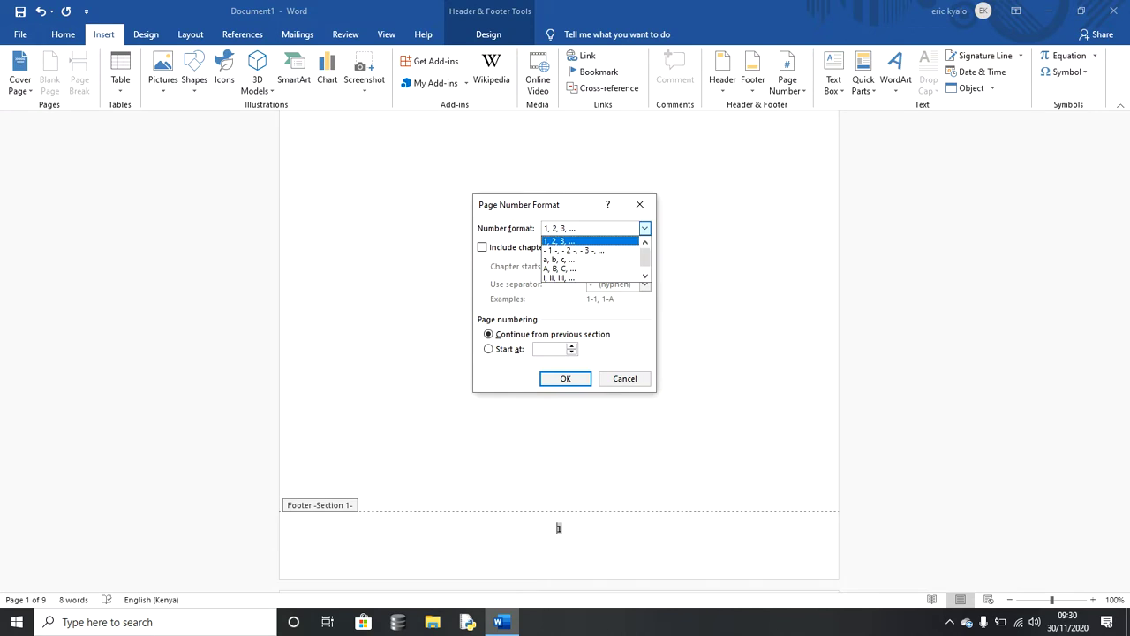
key("Down")
key("Down")
key("Down")
key("Down")
key("Return")
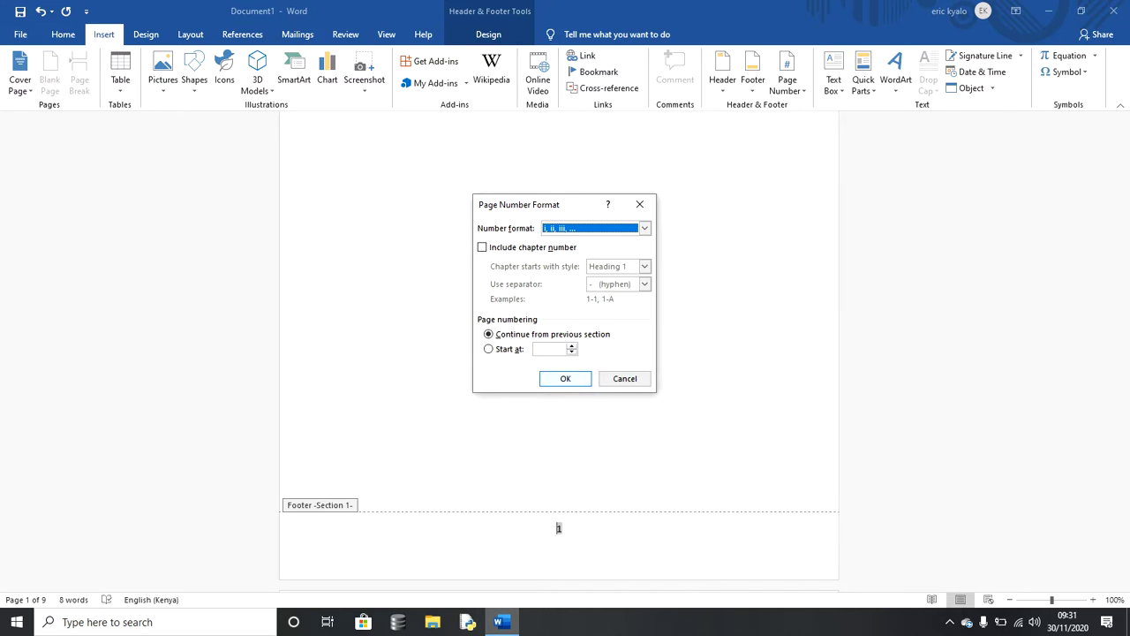
key("Return")
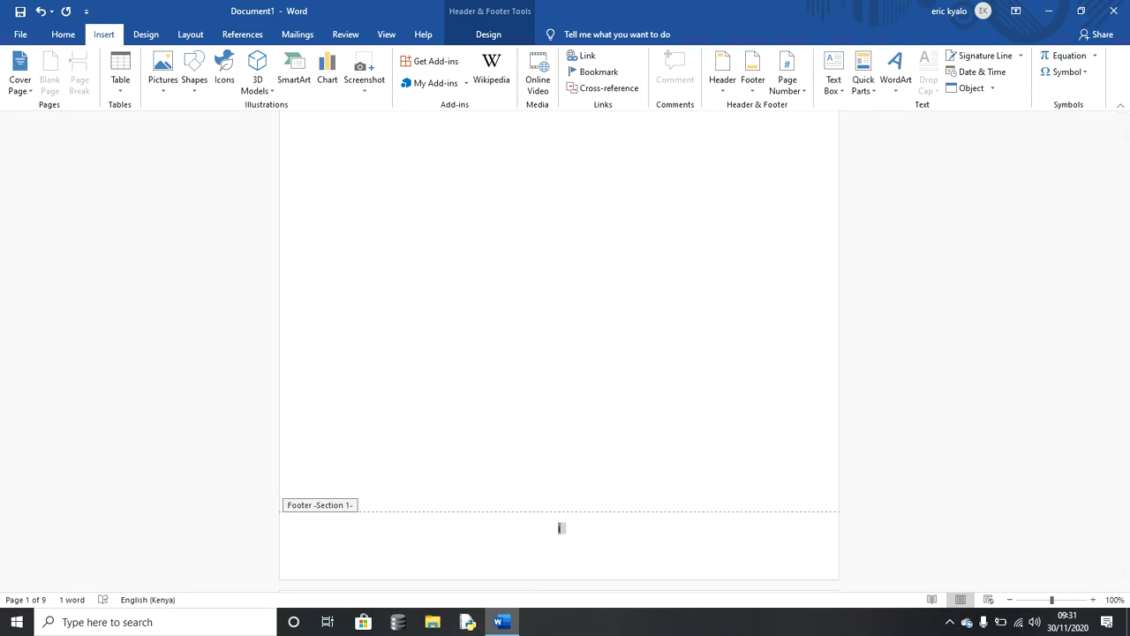
Step: Enlarge the footer page number to 72 pt and exit the footer
left_click(63, 34)
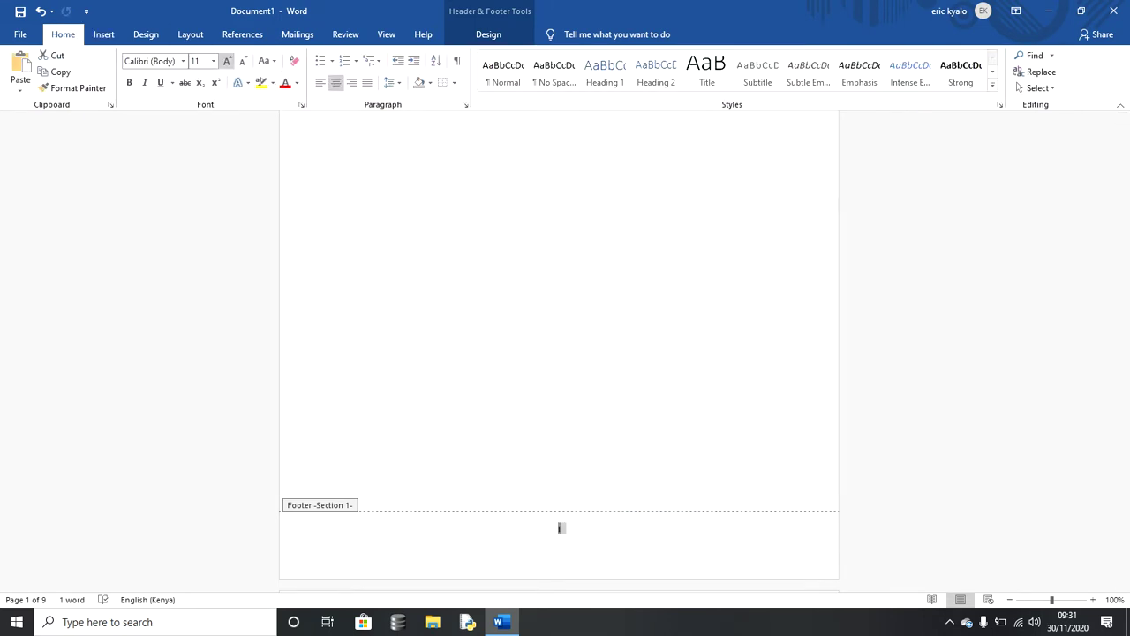
key("ctrl+shift+period")
key("ctrl+shift+period")
key("ctrl+shift+period")
key("ctrl+shift+period")
key("ctrl+shift+period")
key("ctrl+shift+period")
key("ctrl+shift+period")
key("ctrl+shift+period")
key("ctrl+shift+period")
key("ctrl+shift+period")
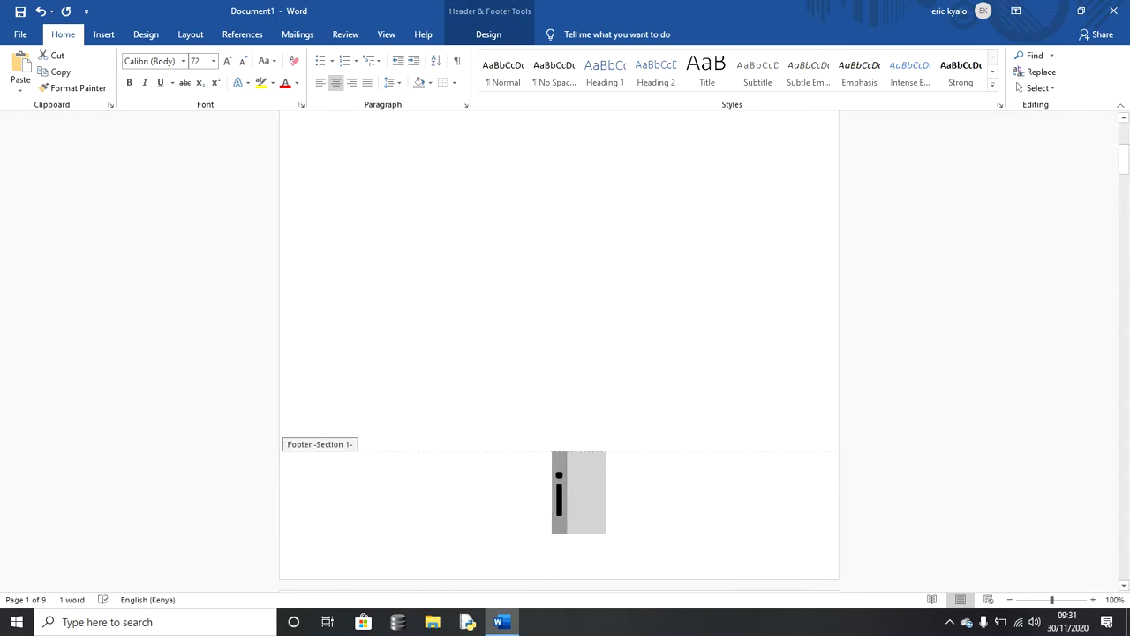
key("Escape")
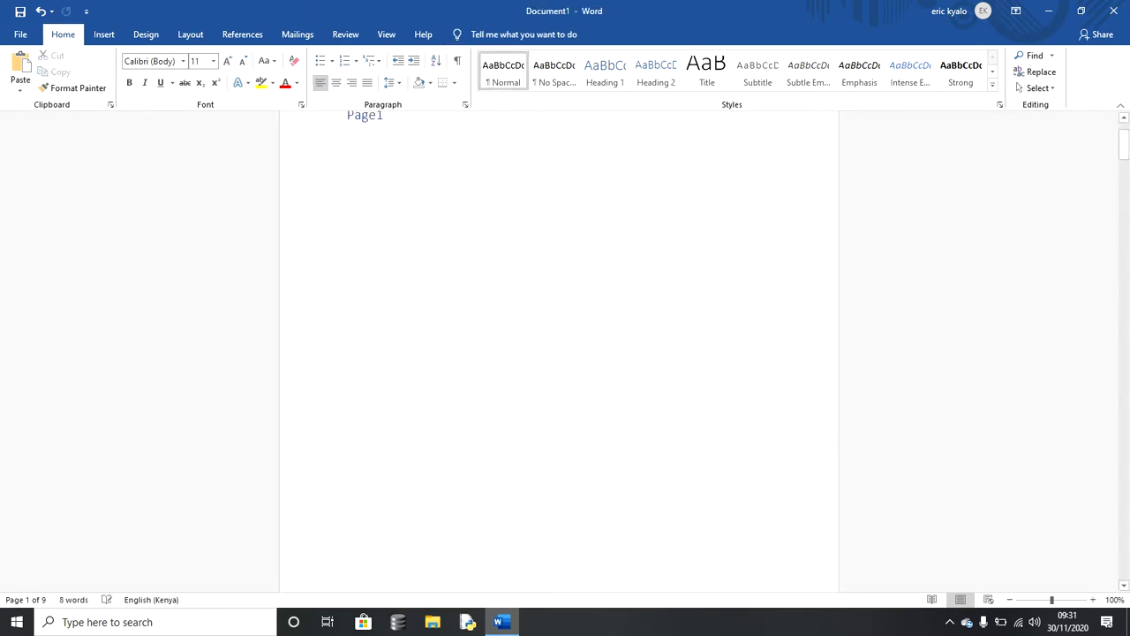
scroll(559, 354, "down", 15)
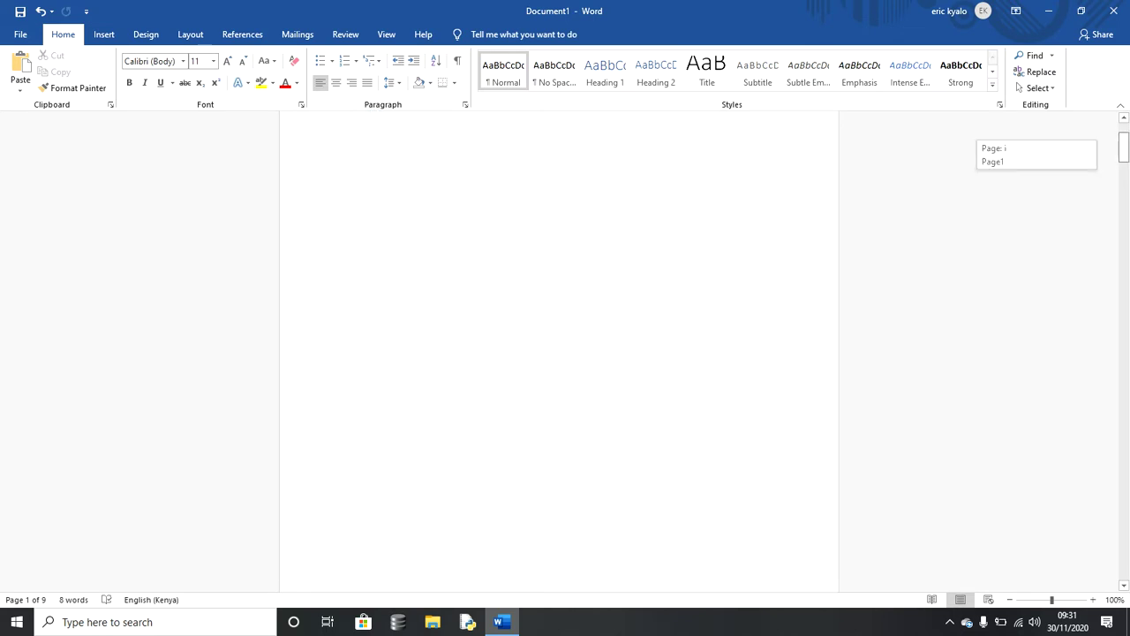
scroll(559, 353, "down", 15)
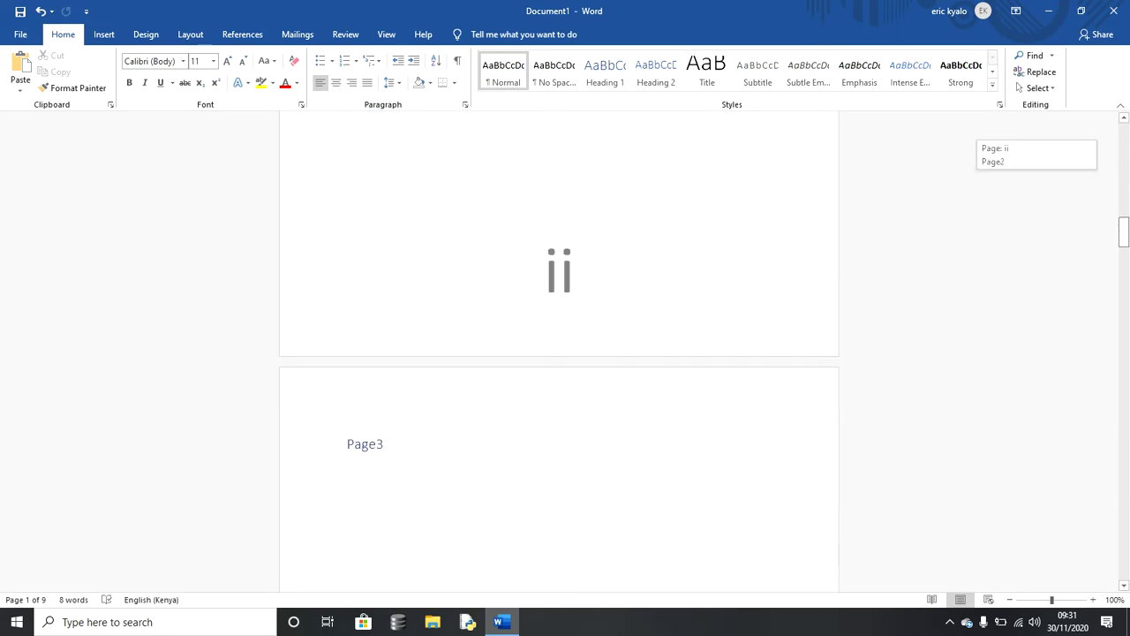
scroll(559, 353, "down", 14)
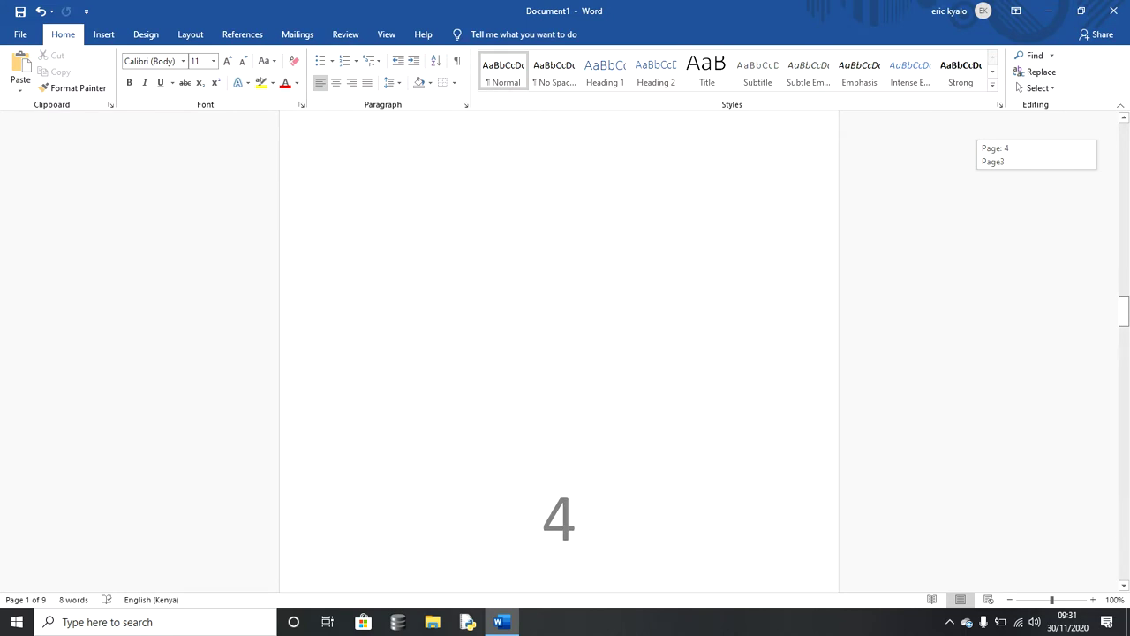
scroll(559, 354, "up", 11)
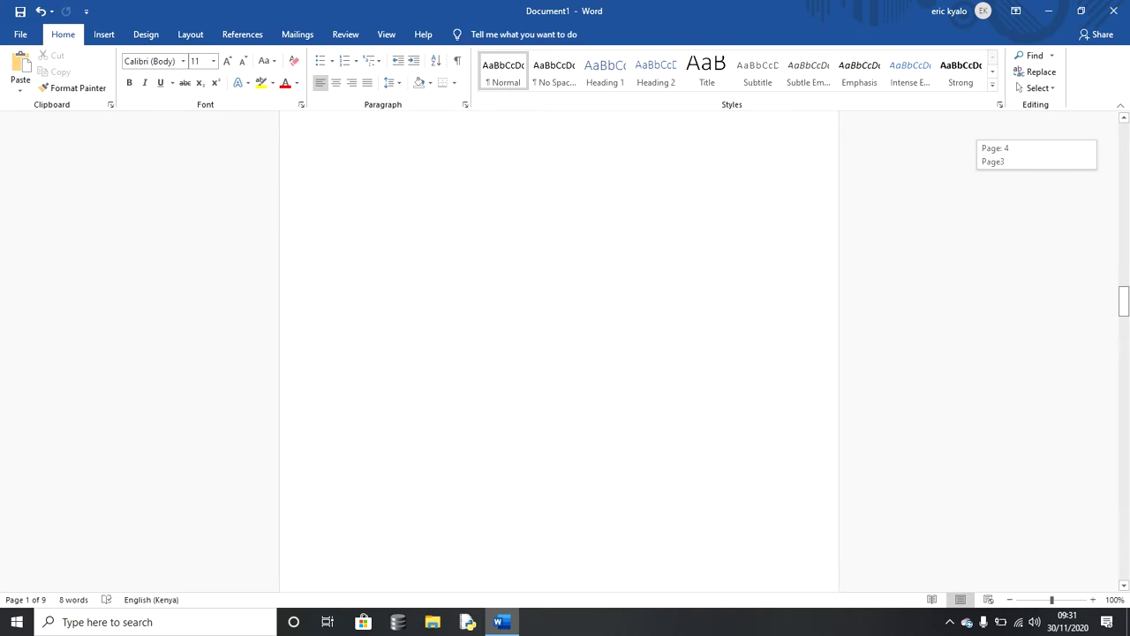
scroll(559, 353, "down", 4)
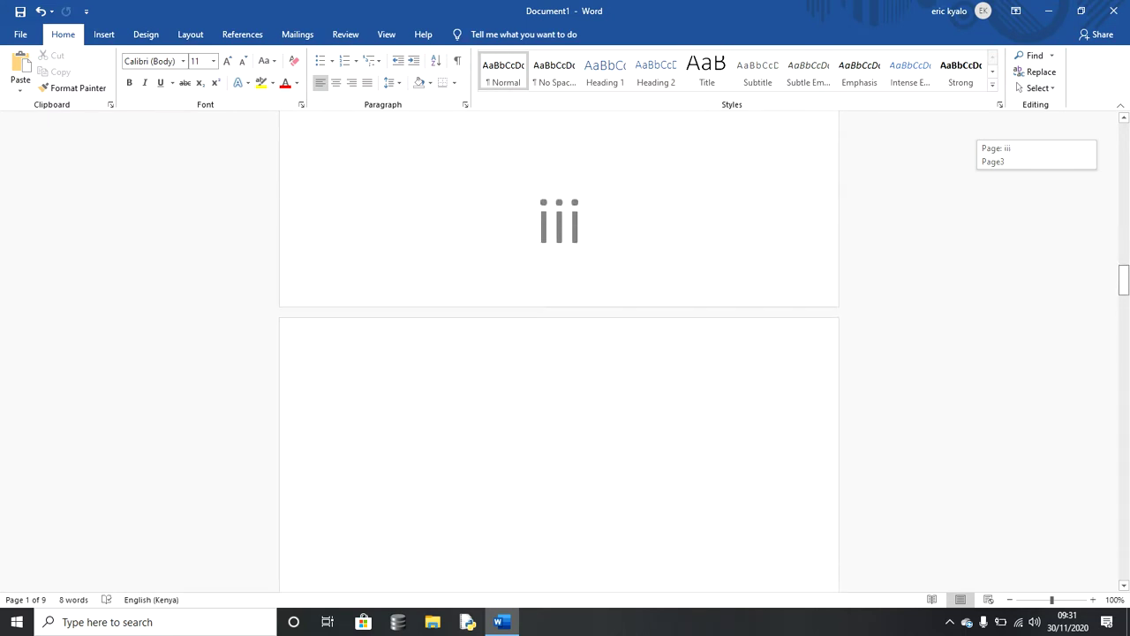
scroll(559, 353, "up", 4)
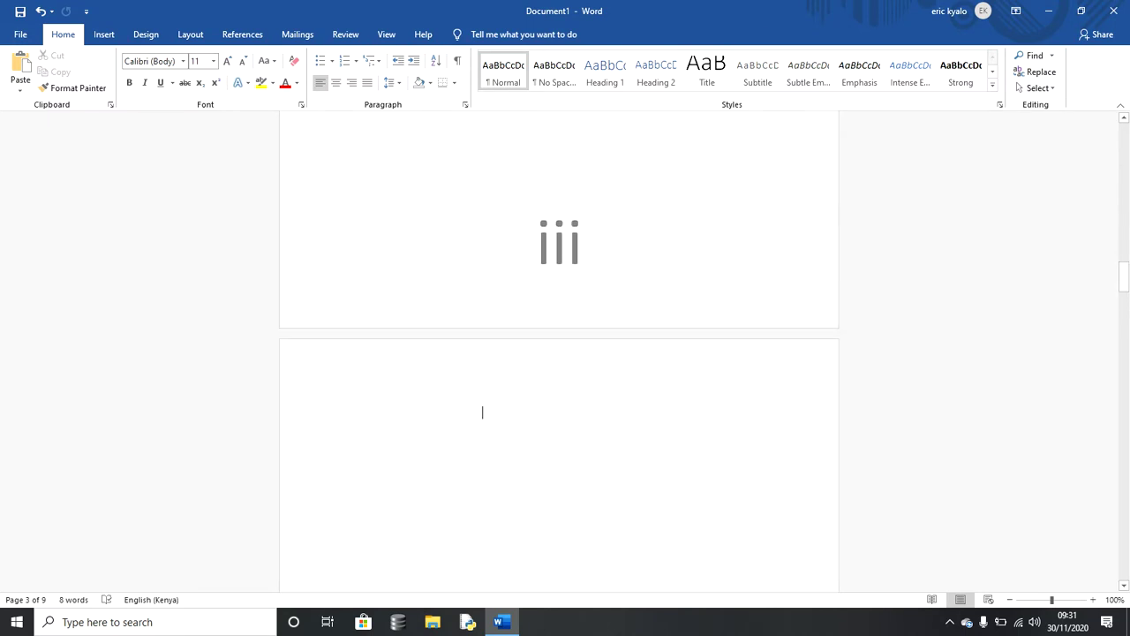
scroll(559, 353, "down", 20)
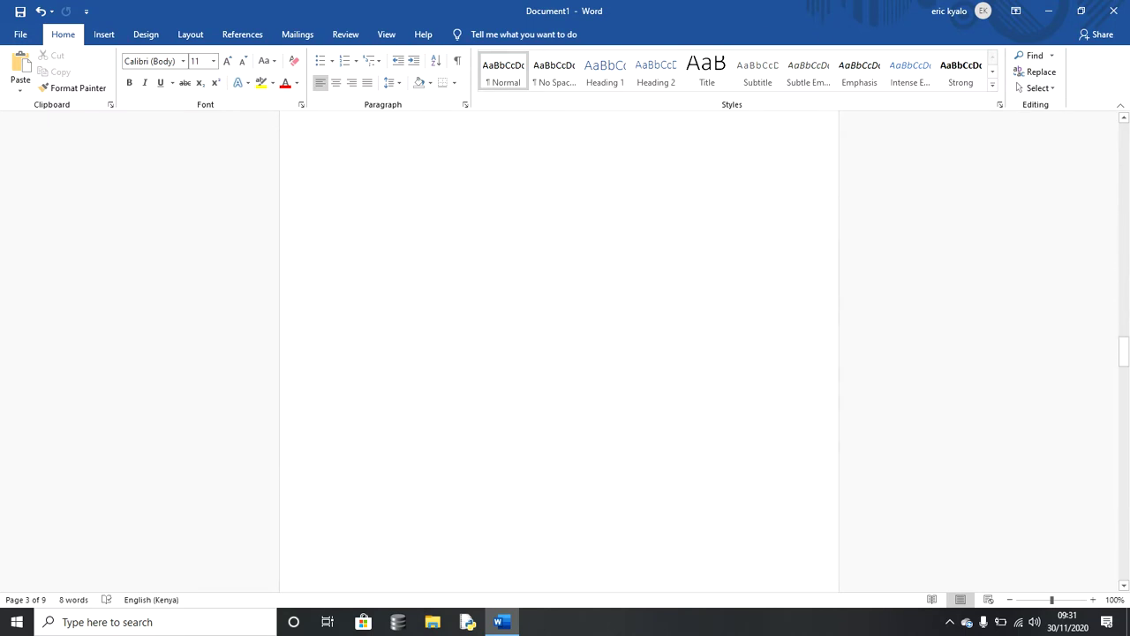
scroll(559, 354, "down", 20)
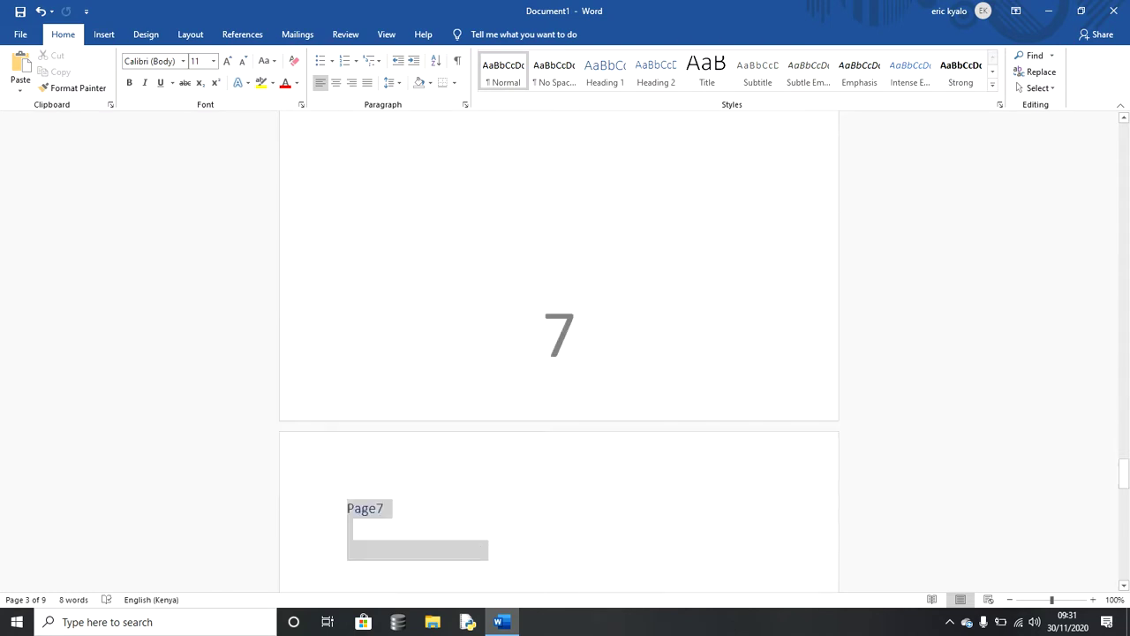
scroll(559, 354, "down", 11)
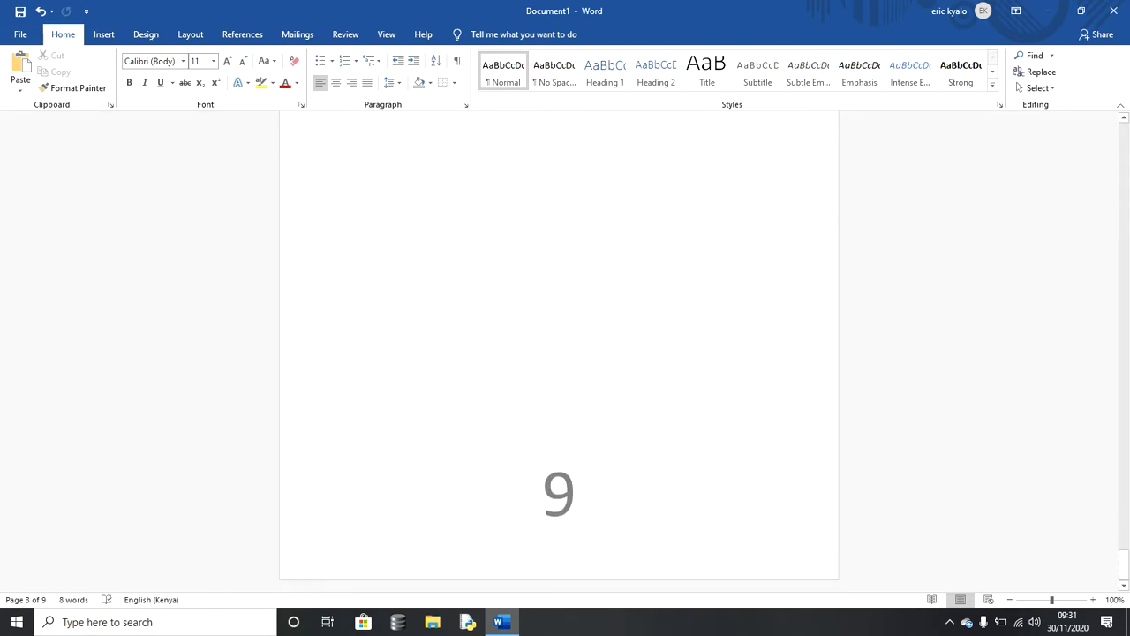
left_click(619, 567, "shift")
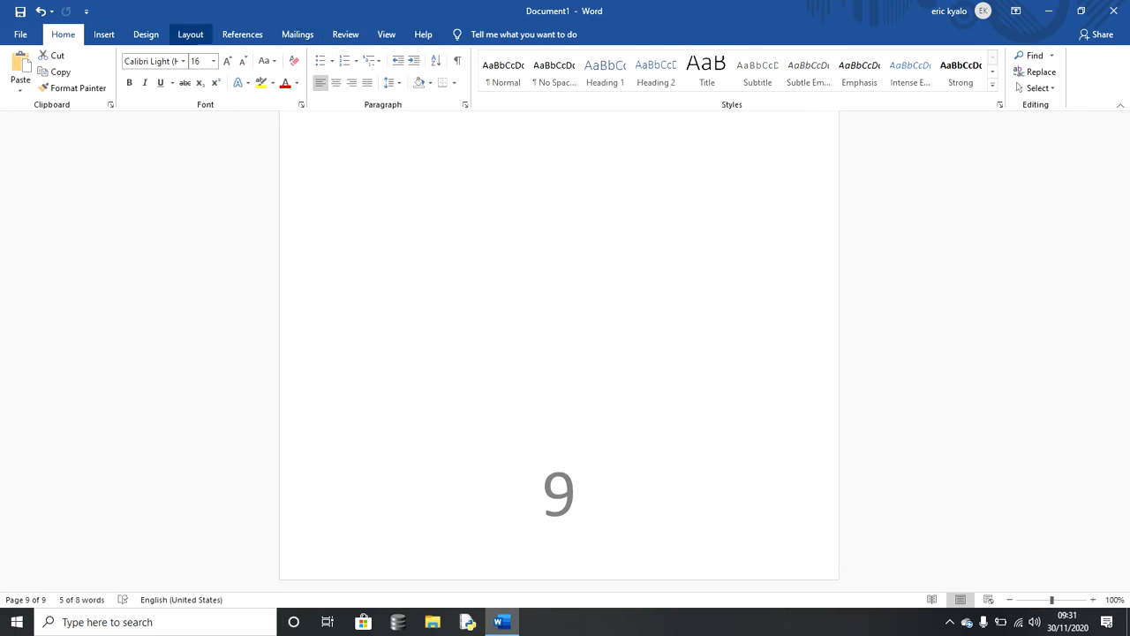
Step: Make this section's page numbering start at 1 in Format Page Numbers
left_click(104, 34)
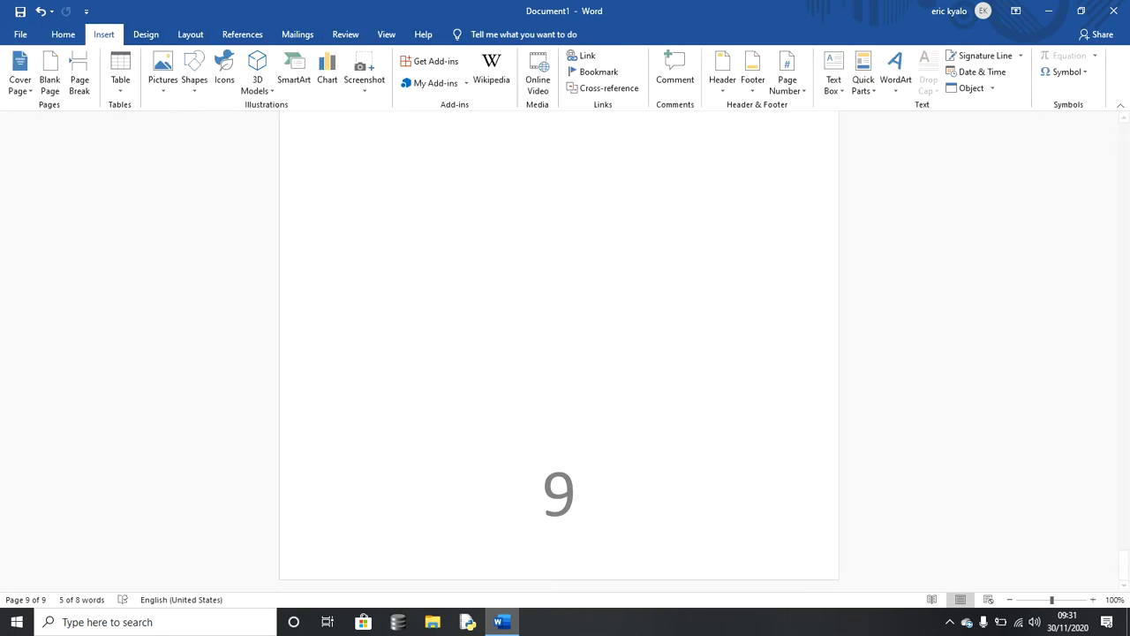
left_click(787, 75)
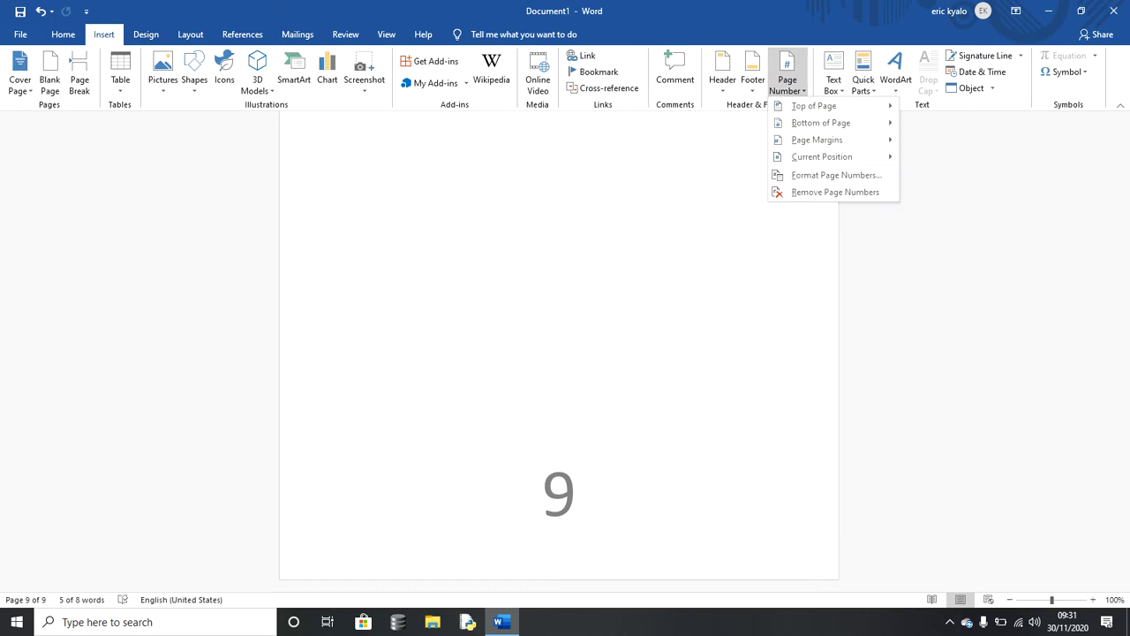
mouse_move(817, 139)
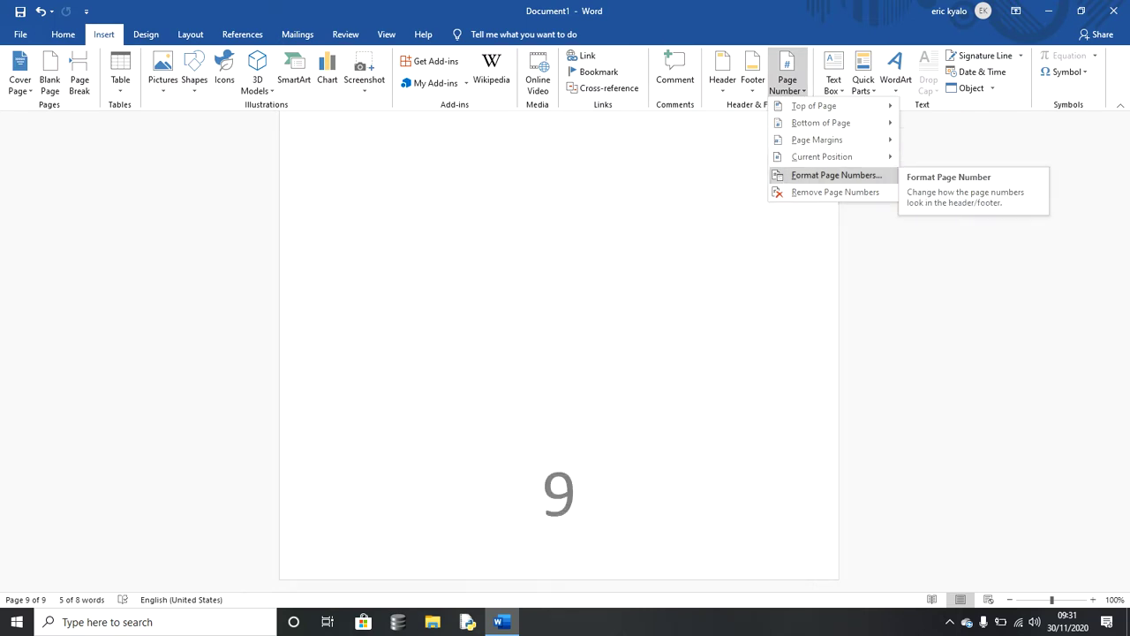
left_click(837, 175)
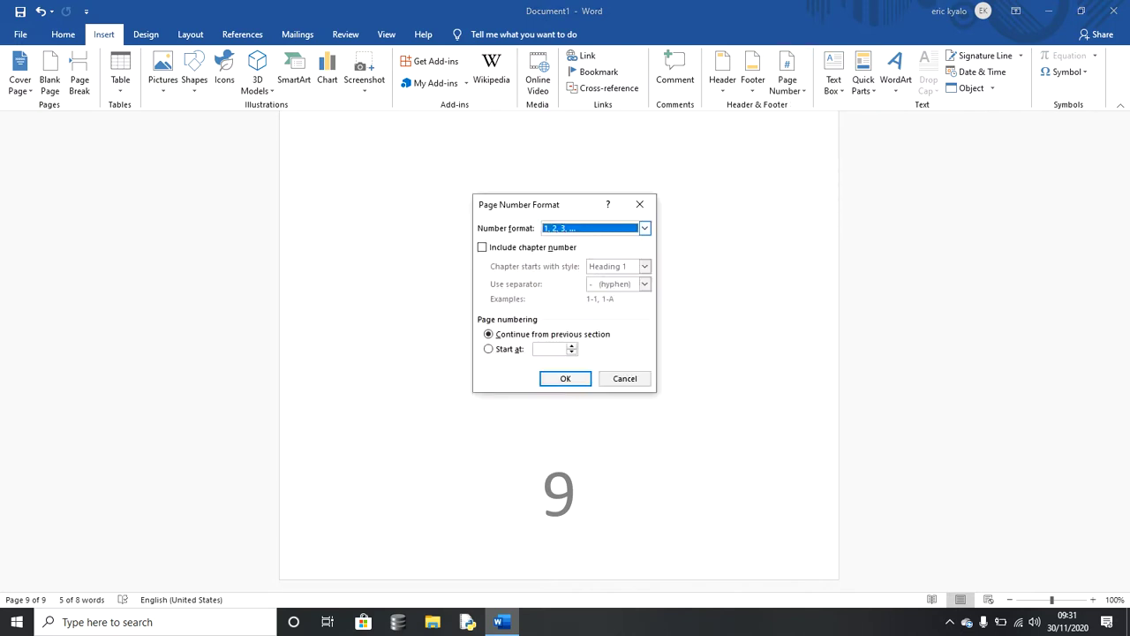
key("alt+a")
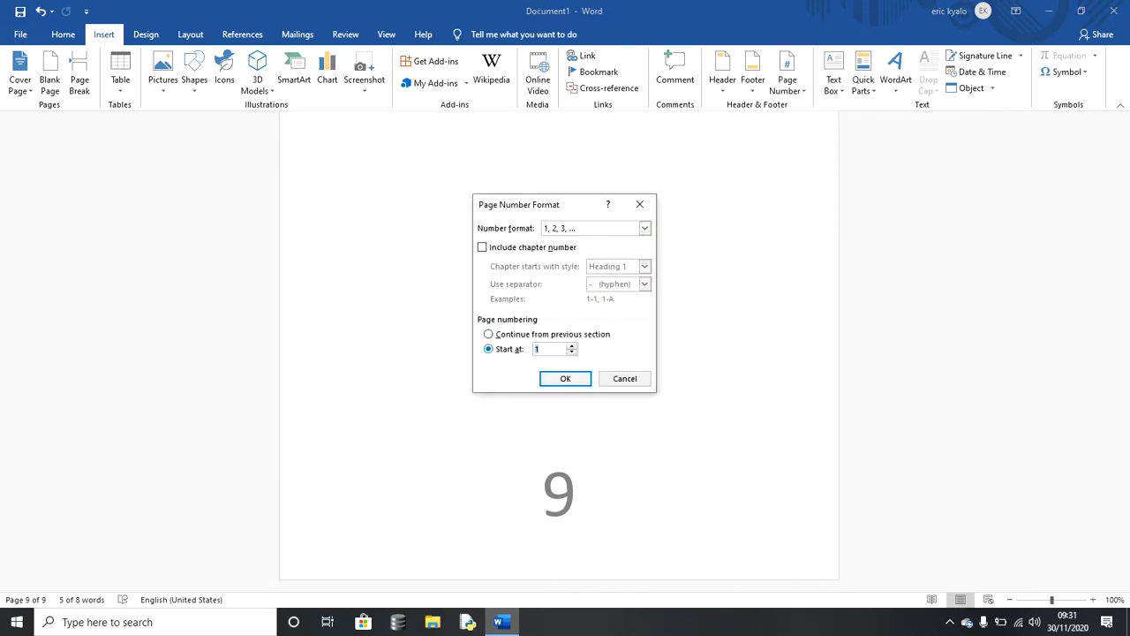
key("Return")
left_click(385, 135)
left_click_drag(1123, 548, 1123, 298)
Step: Type 'Start' on blank page 4, enlarge it twice, and apply the Heading 1 style
left_click(345, 221)
type("S")
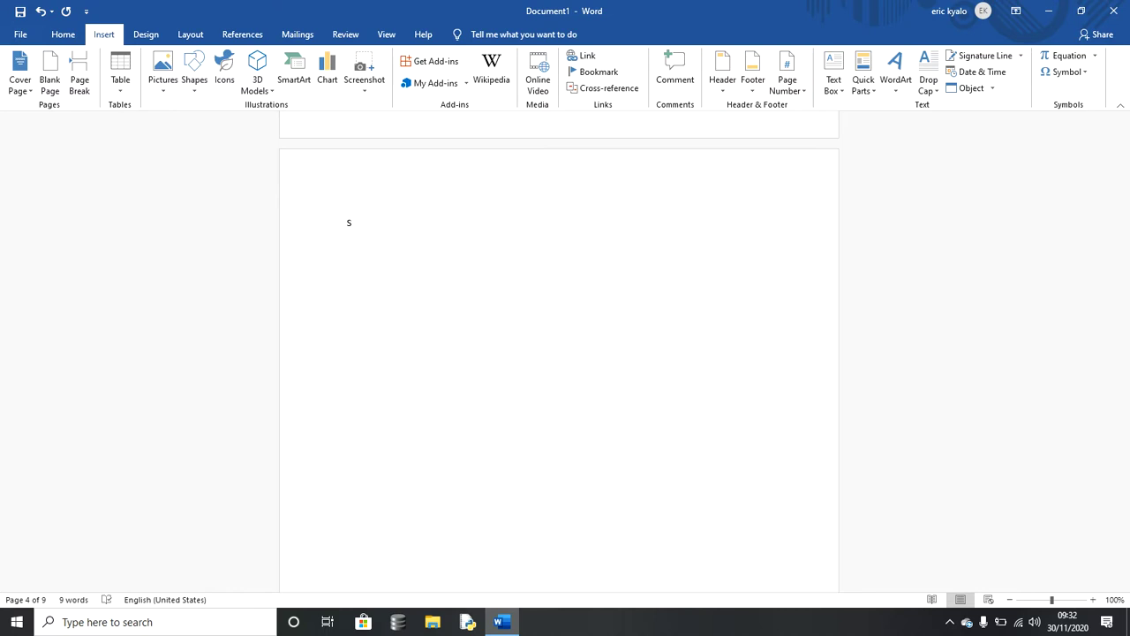
double_click(357, 222)
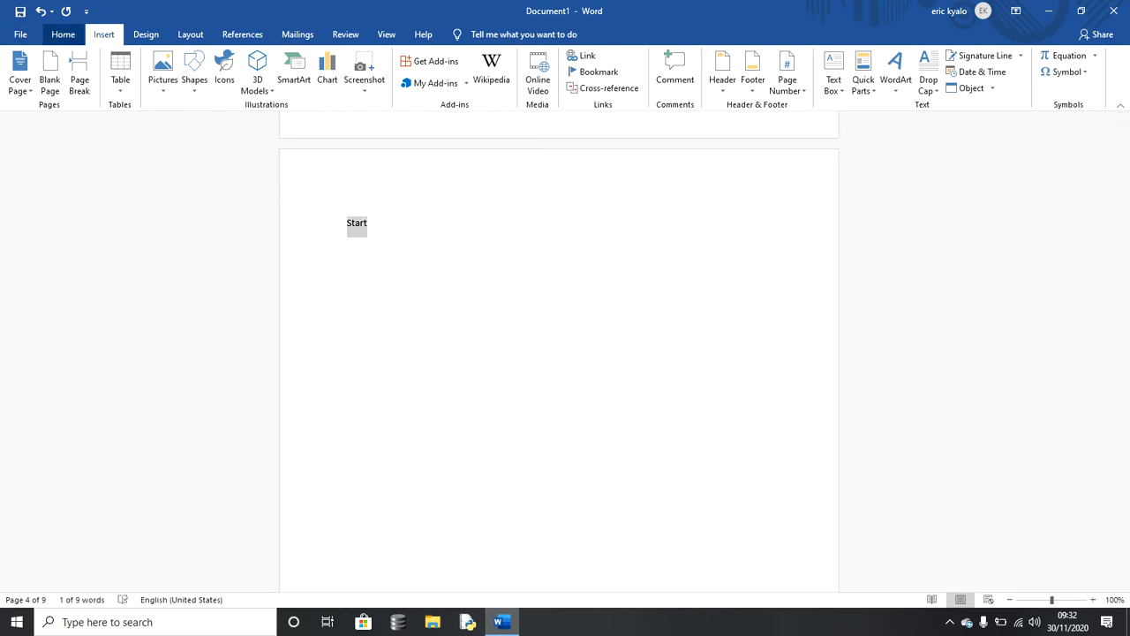
left_click(62, 35)
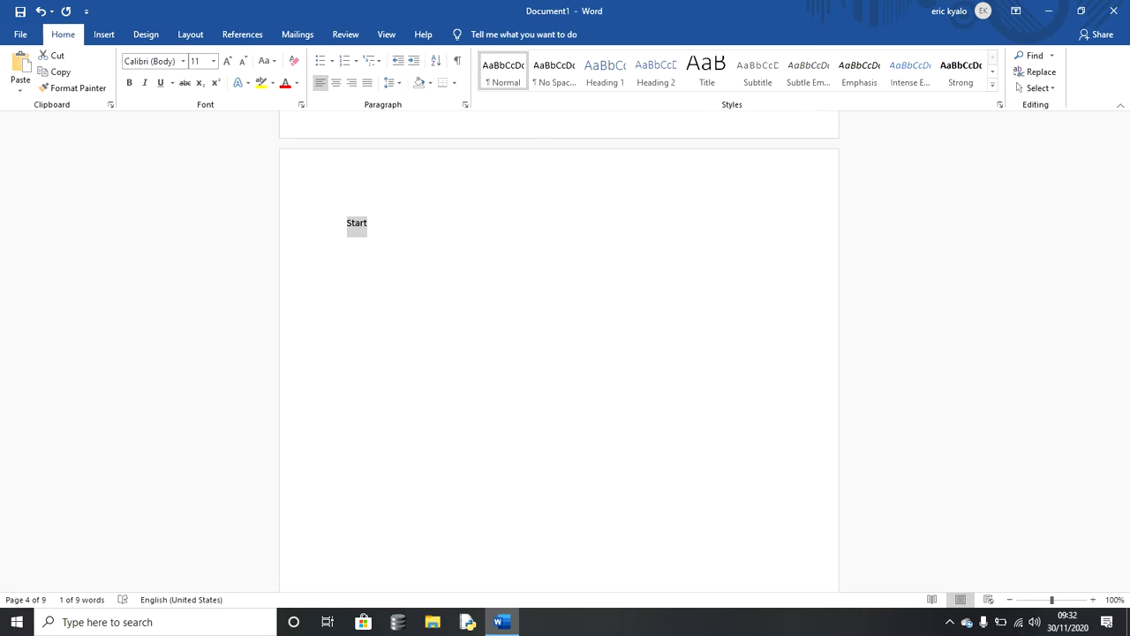
left_click(227, 61)
left_click(227, 60)
left_click(227, 61)
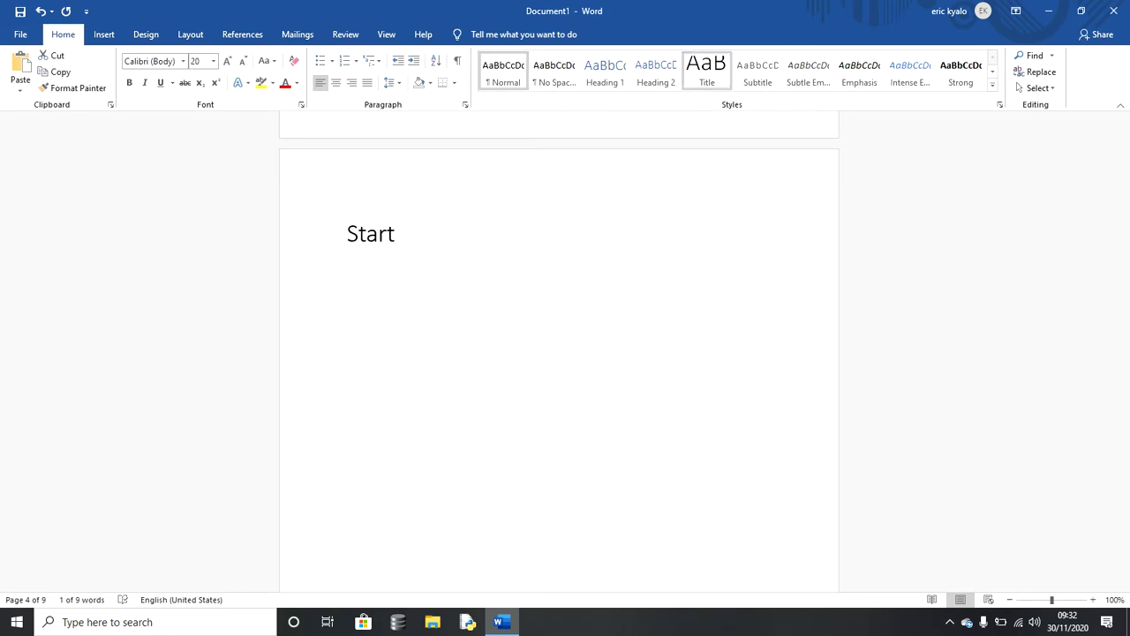
left_click(604, 70)
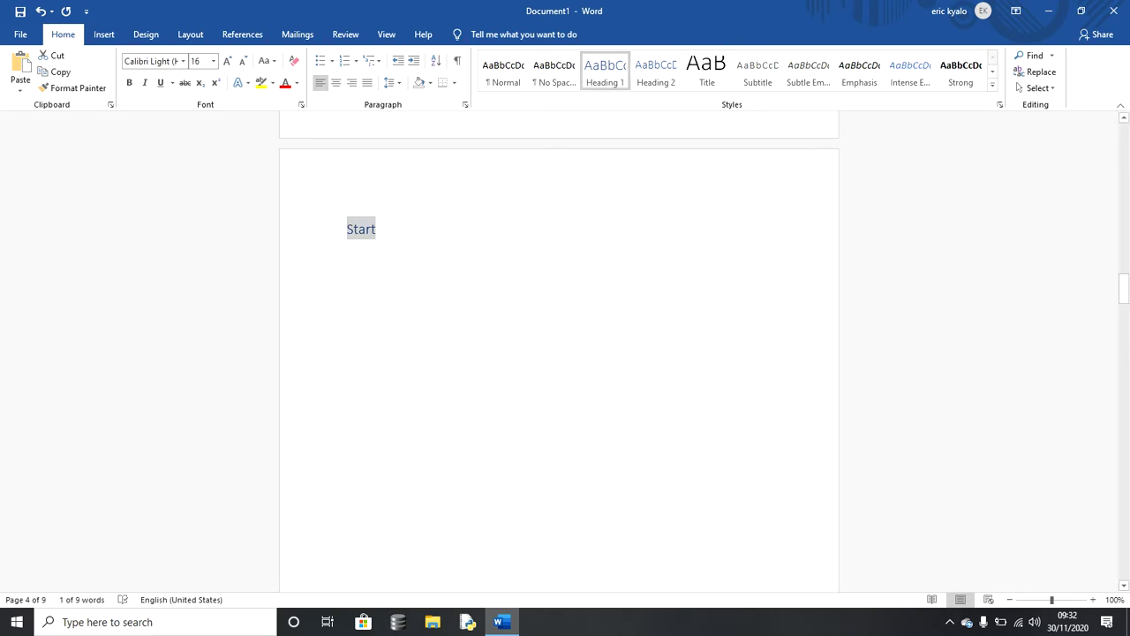
left_click(509, 227)
left_click_drag(1125, 288, 1124, 133)
Step: Insert an automatic Contents table in a new empty paragraph below Page1
left_click(348, 229)
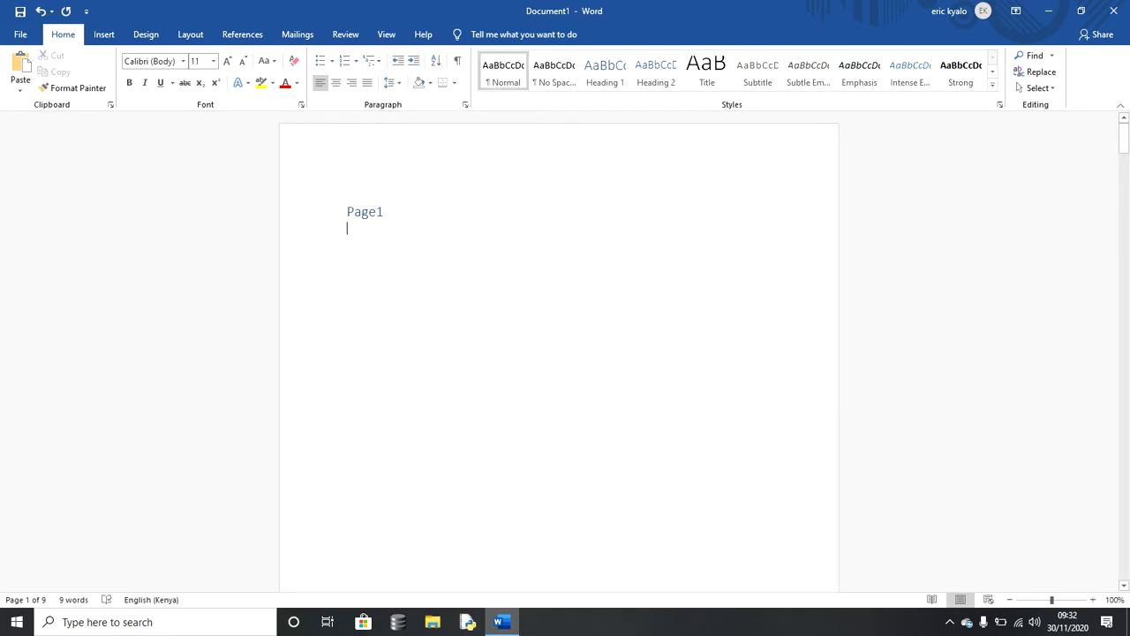
key("ctrl+z")
key("Return")
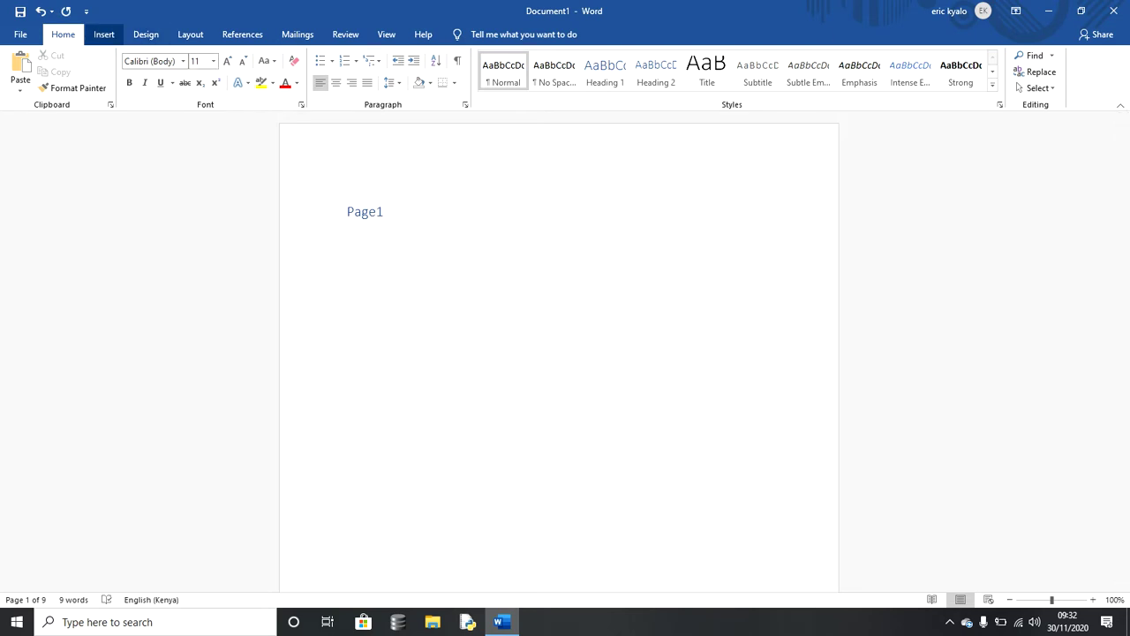
left_click(104, 35)
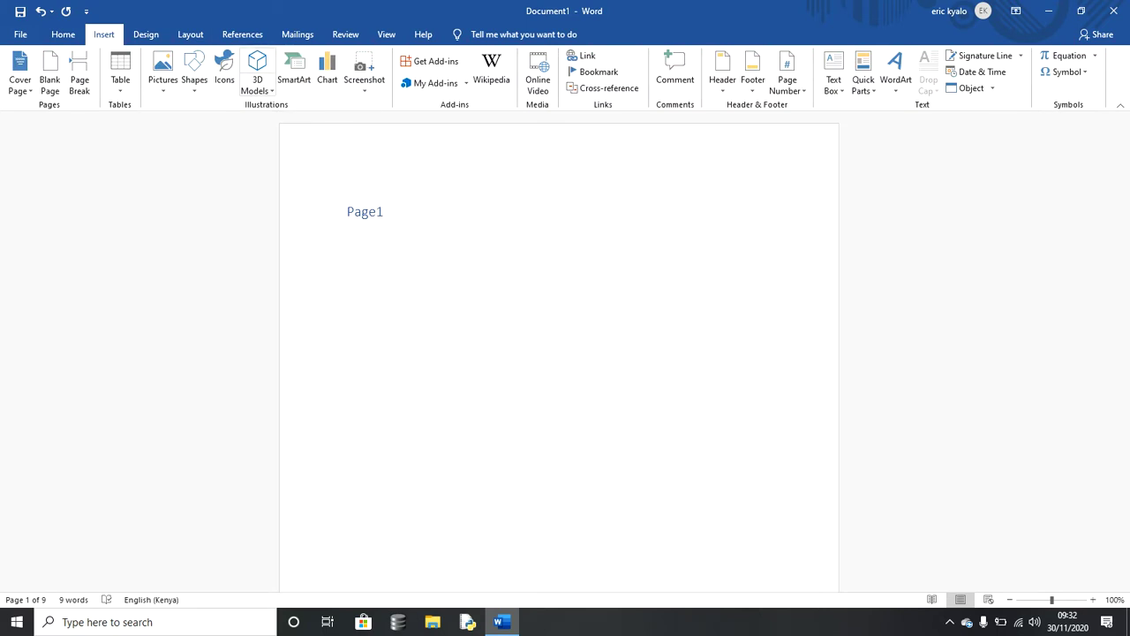
left_click(242, 34)
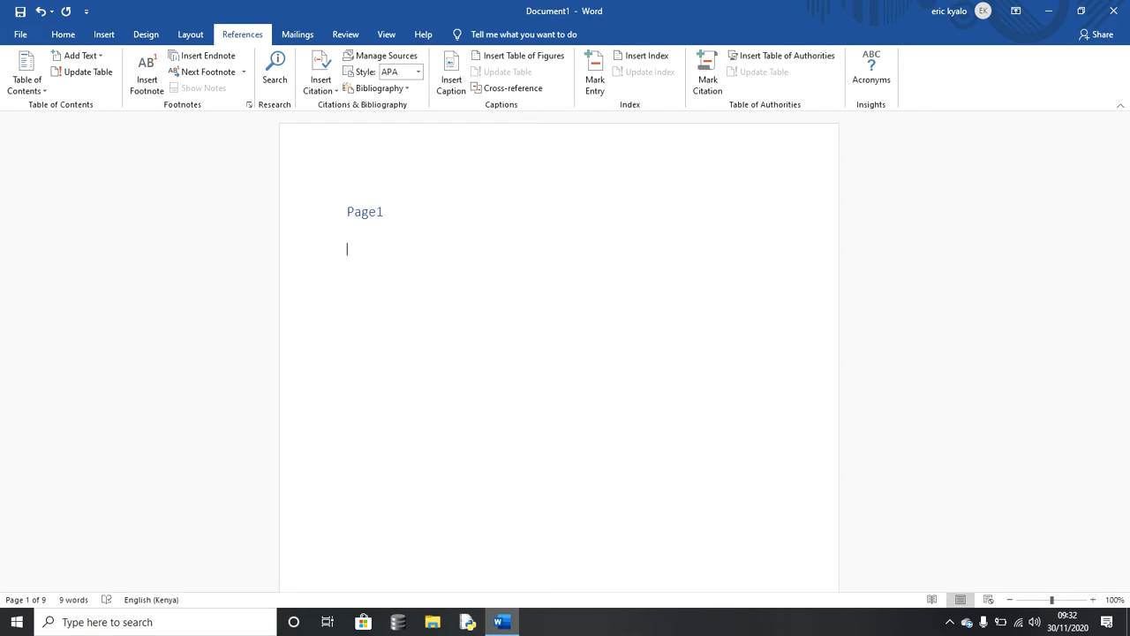
left_click(27, 78)
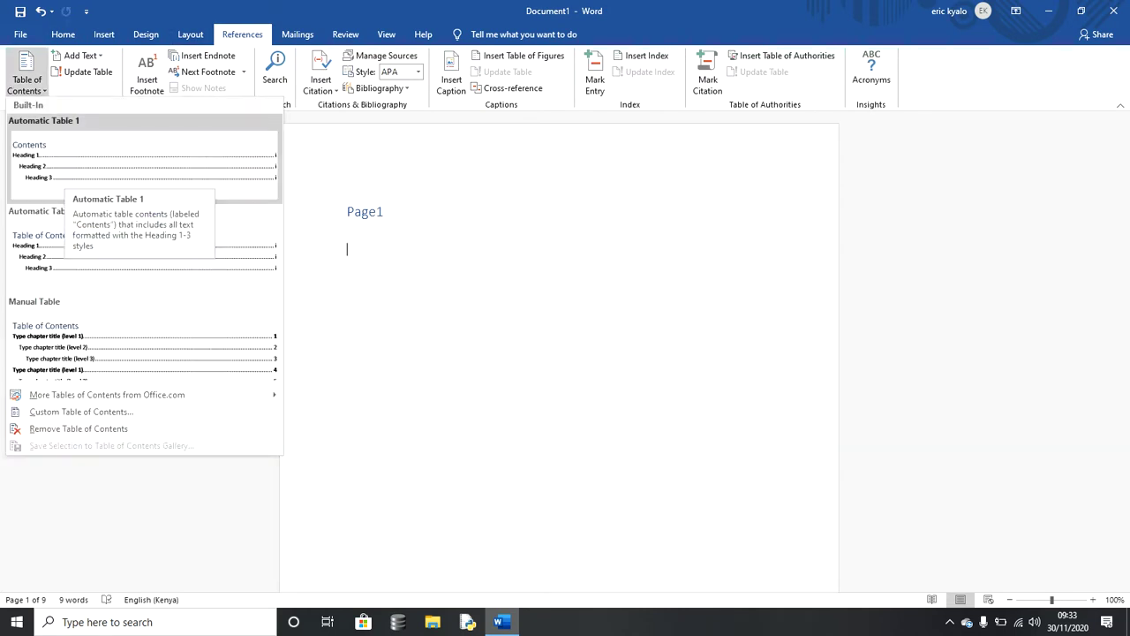
left_click(66, 172)
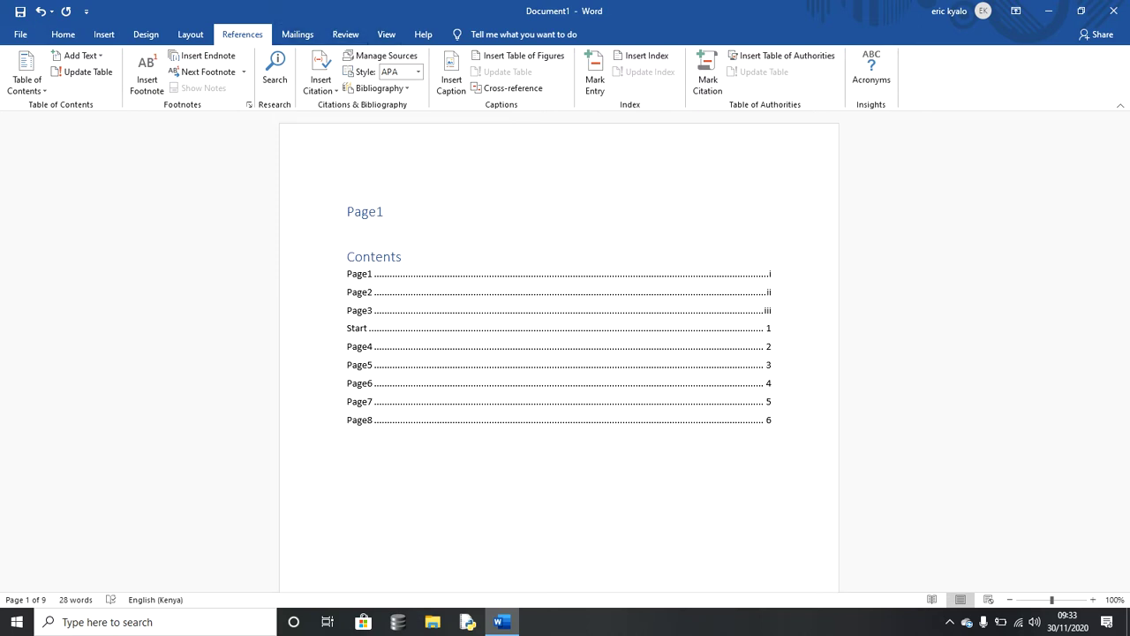
Step: View the Layout tab's Breaks list and dismiss it without inserting a break
left_click(191, 34)
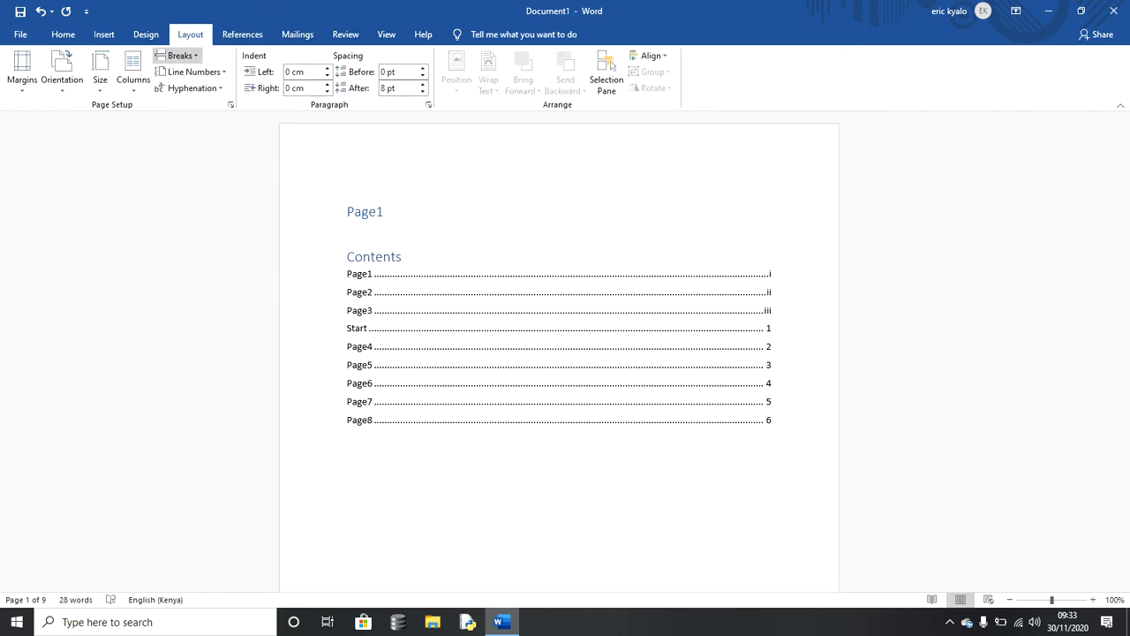
left_click(177, 55)
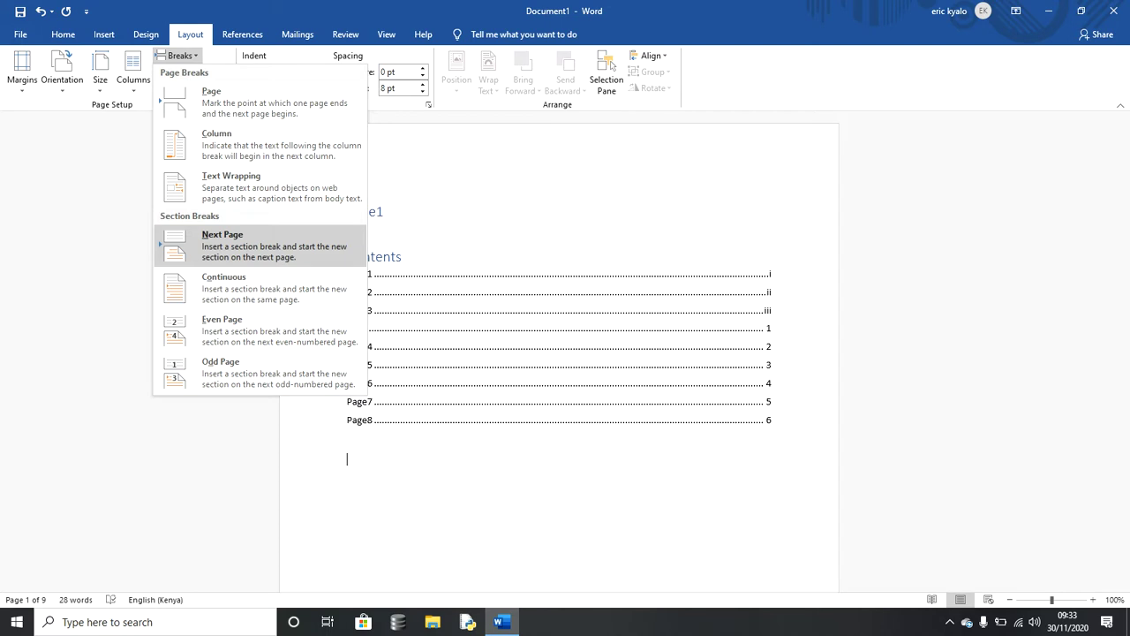
key("Escape")
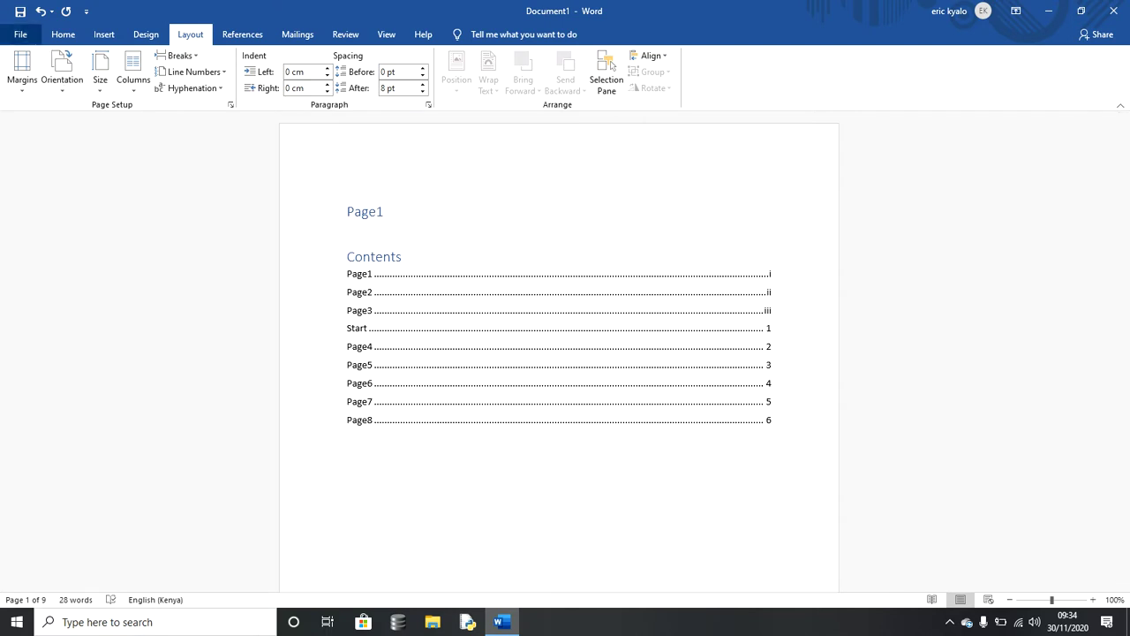
Step: Save the document as 'pagenumber' in the Documents folder
left_click(20, 34)
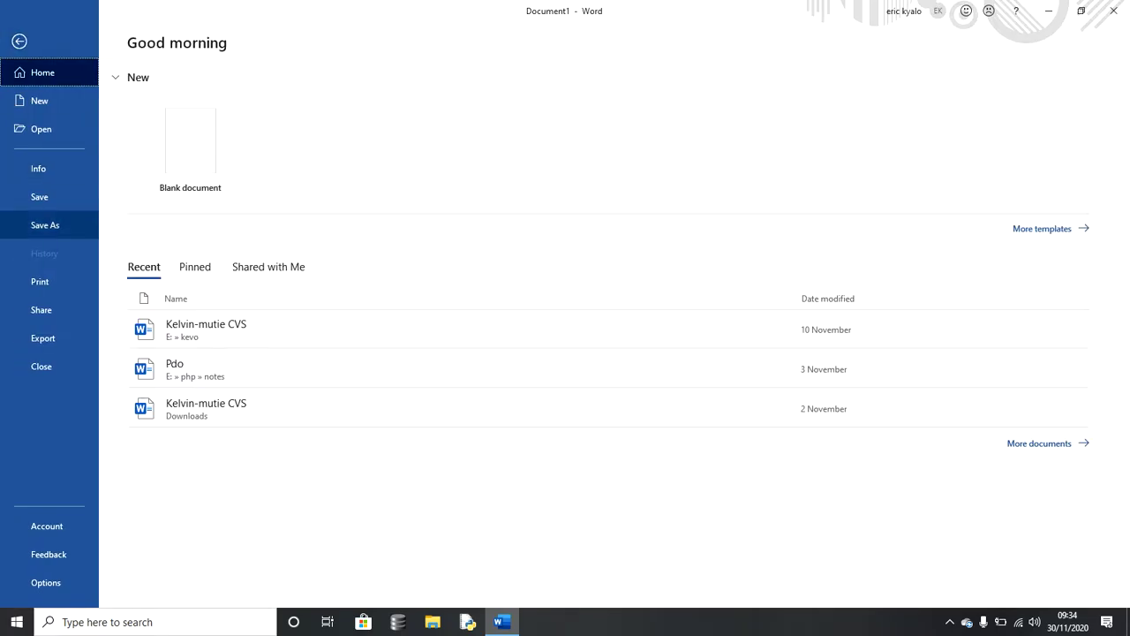
key("Return")
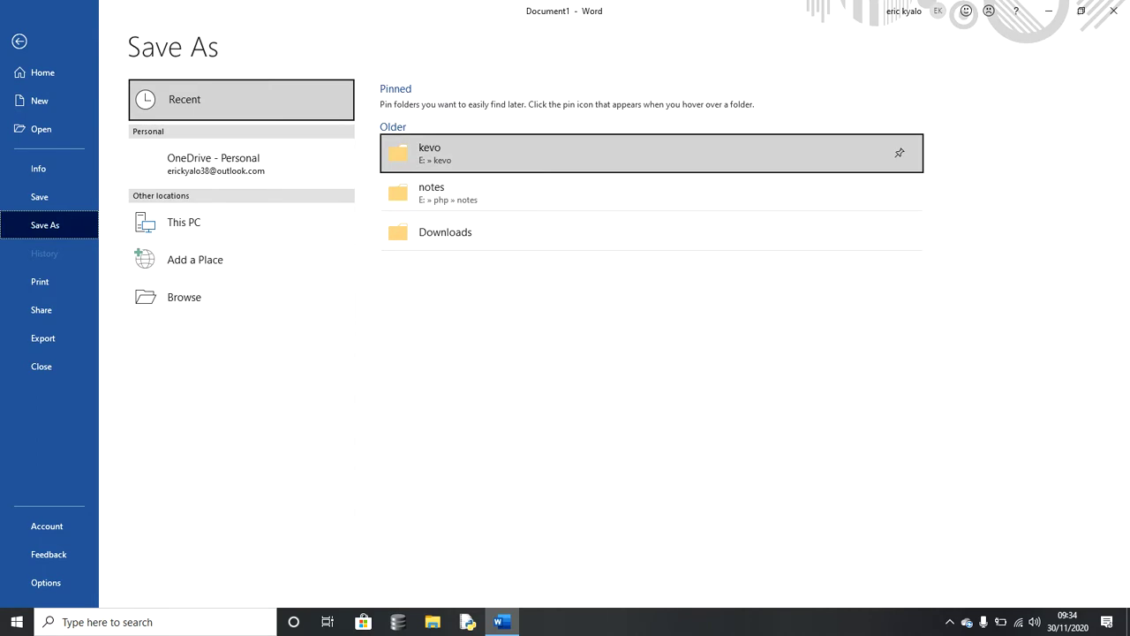
key("Down")
key("Down")
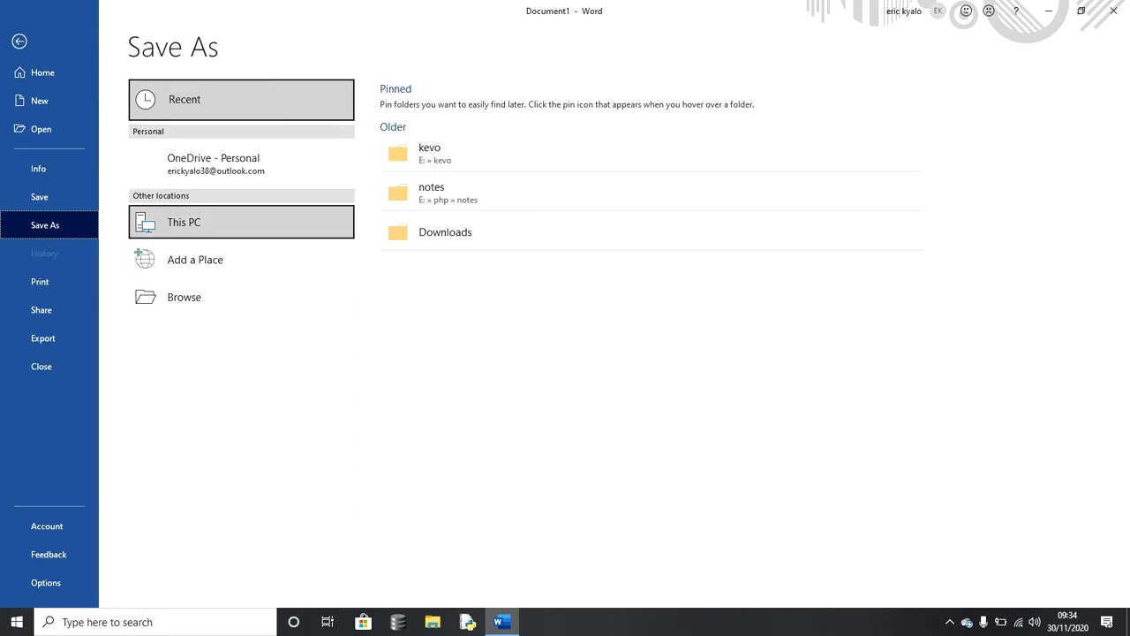
key("Return")
key("Right")
key("Down")
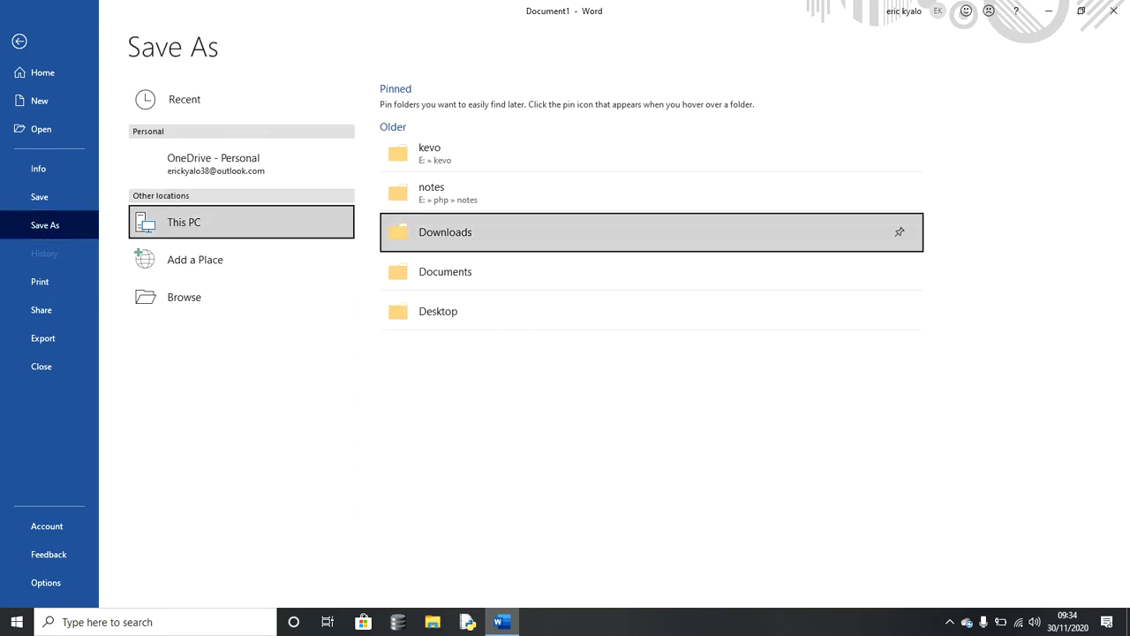
key("Down")
key("Return")
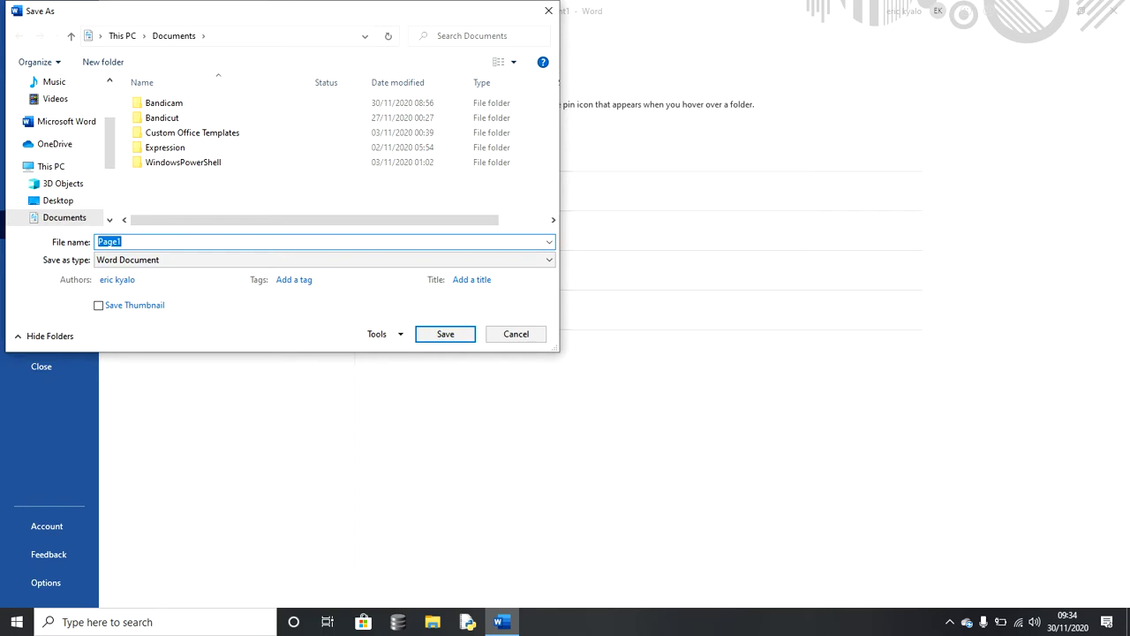
type("pagenumber")
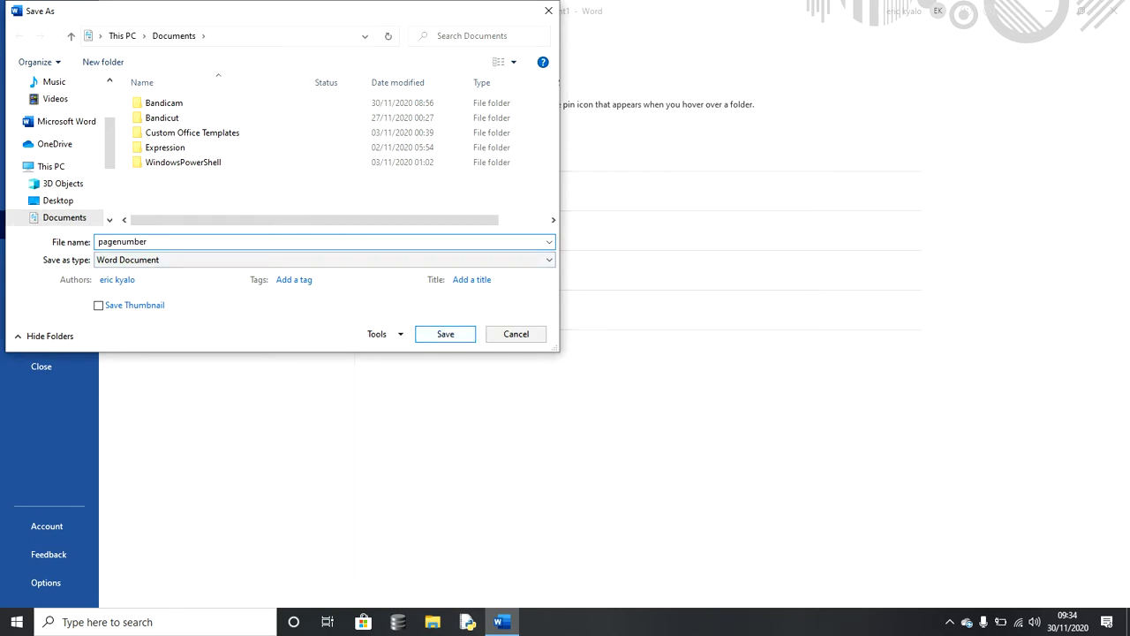
key("Return")
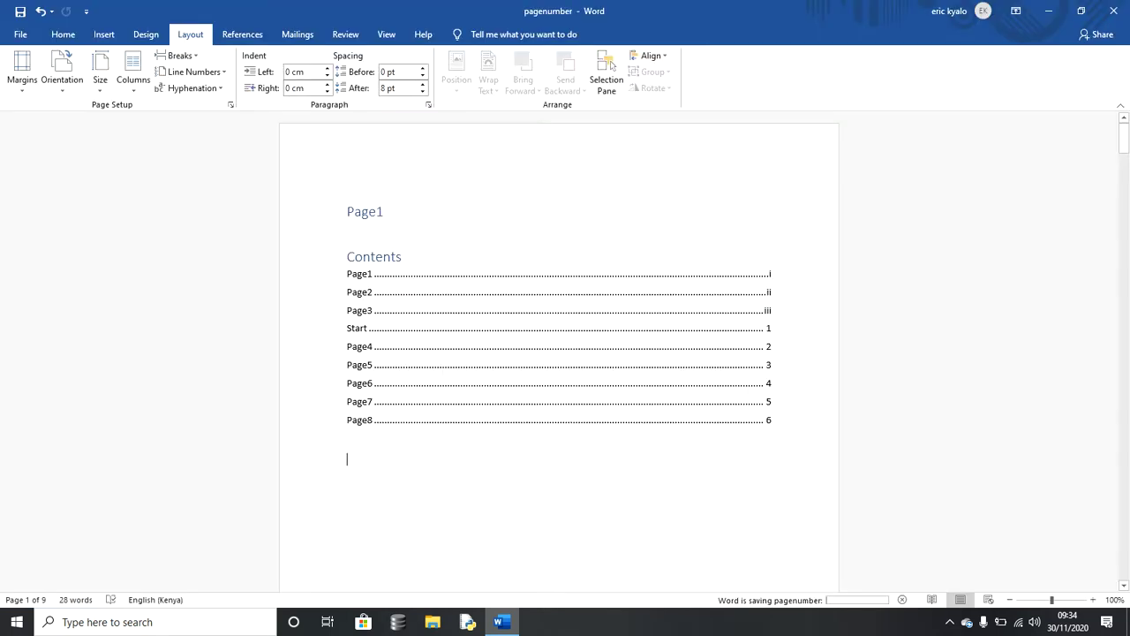
Step: Return to the File > Save As options
key("alt+f")
key("Down")
key("Down")
key("Down")
key("Down")
key("Down")
key("Return")
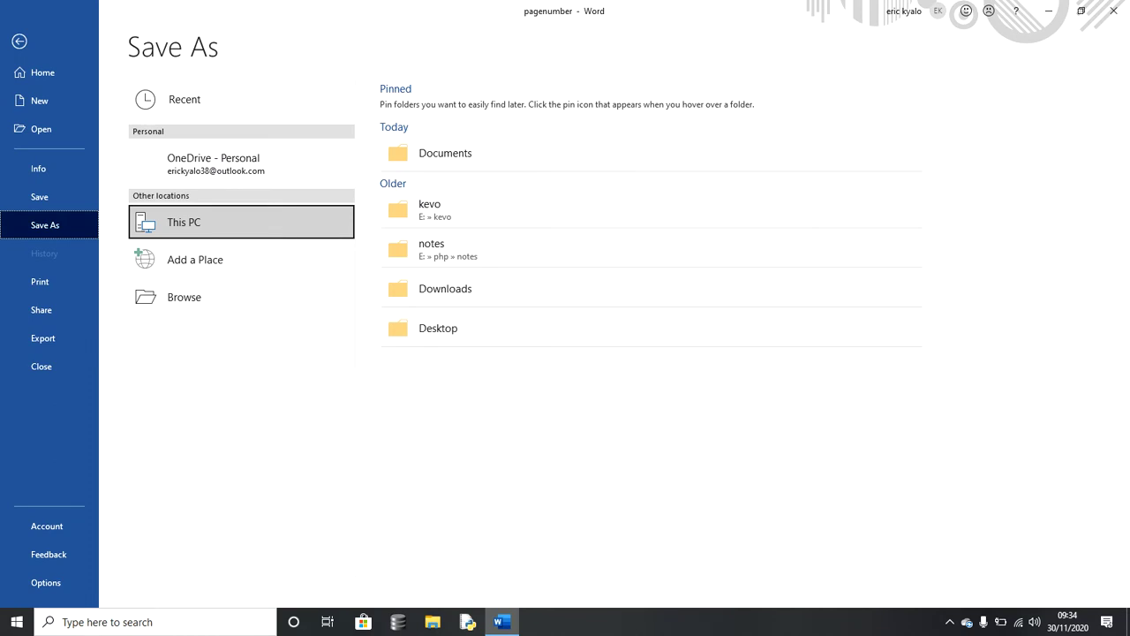
Step: From the Save As dialog in Documents, reach Tools > General Options
key("Up")
key("Up")
key("Up")
key("Up")
key("Return")
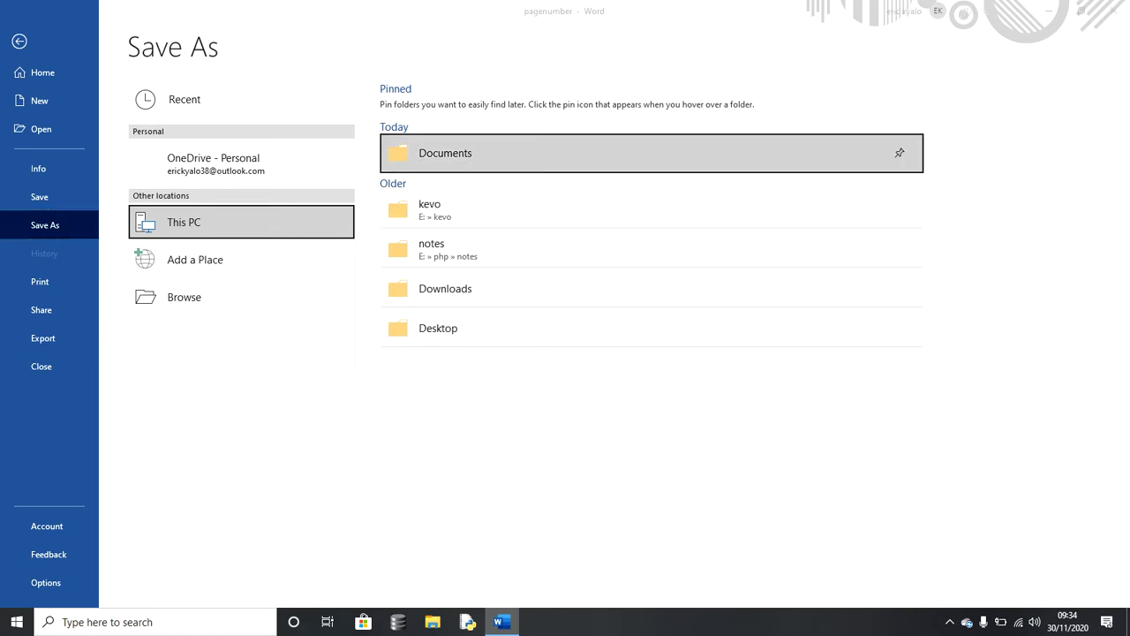
left_click(388, 162)
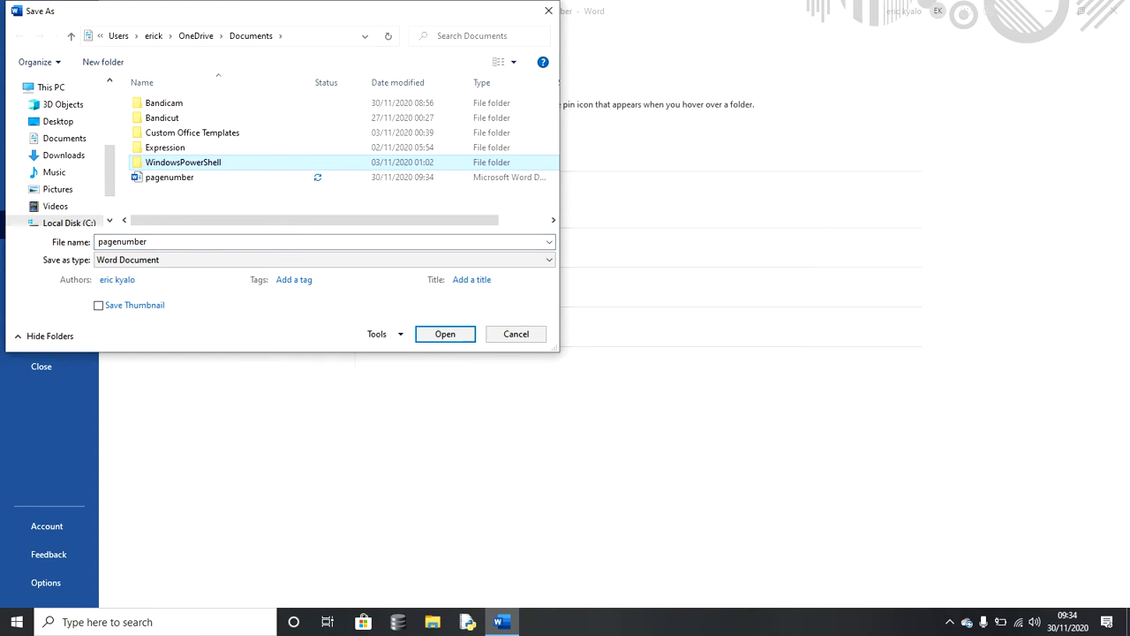
left_click(319, 279)
key("Tab")
key("Tab")
key("alt+l")
key("Down")
key("Down")
key("Down")
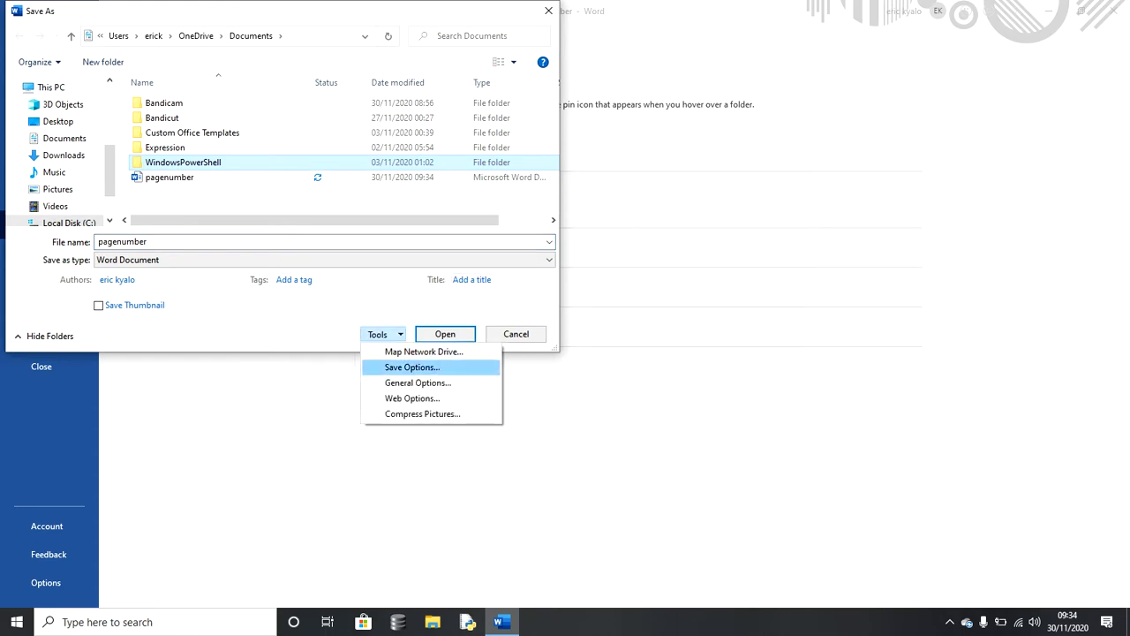
key("Return")
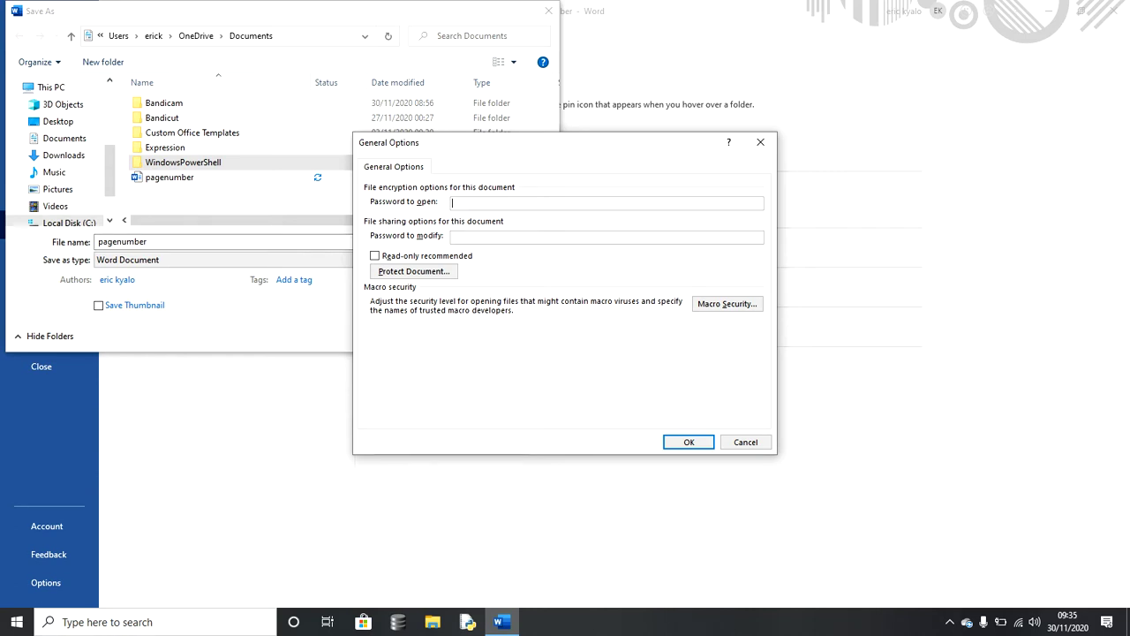
Step: Set and confirm a password to open and a password to modify
type("12341234")
key("Return")
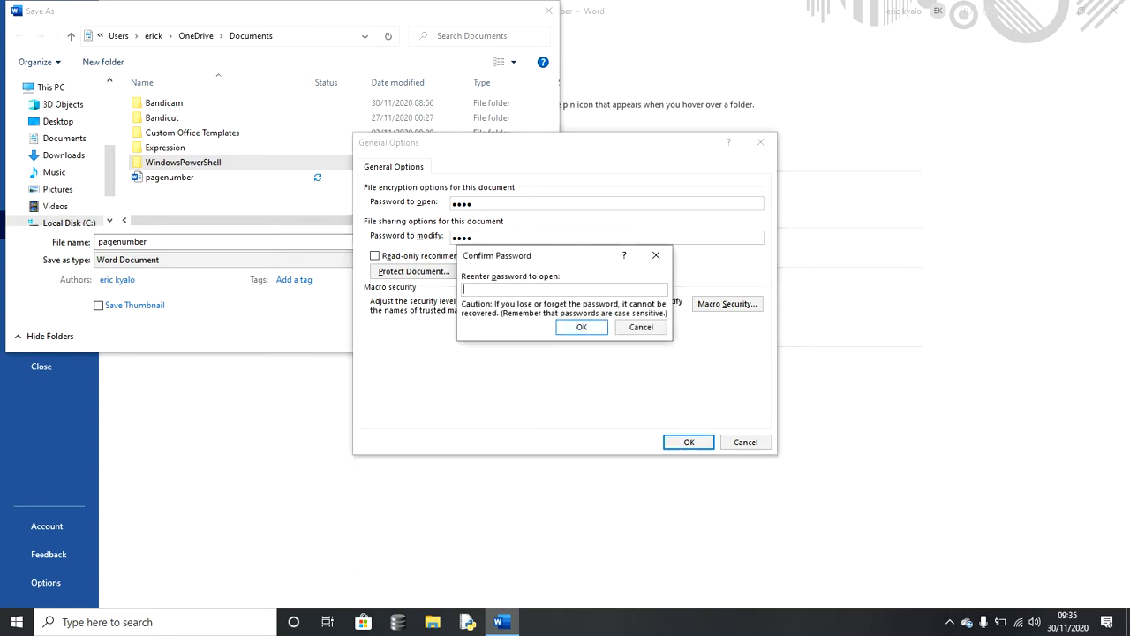
type("1234")
key("Return")
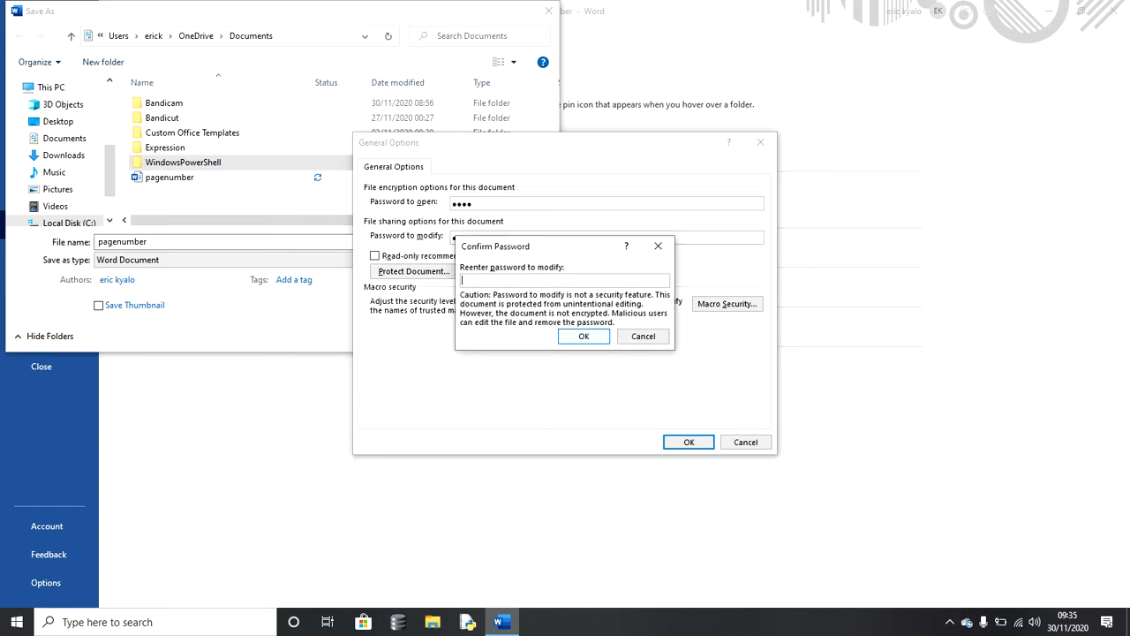
type("1234")
key("Return")
key("Return")
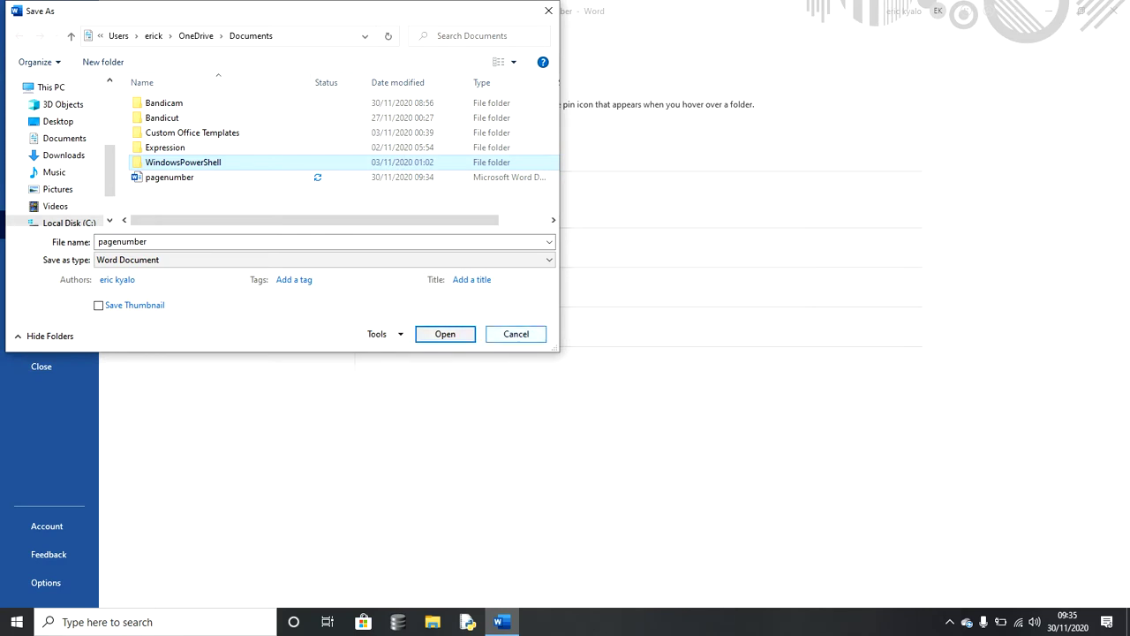
Step: Cancel the Save As dialog and close Word, saving the changes to pagenumber
left_click(516, 334)
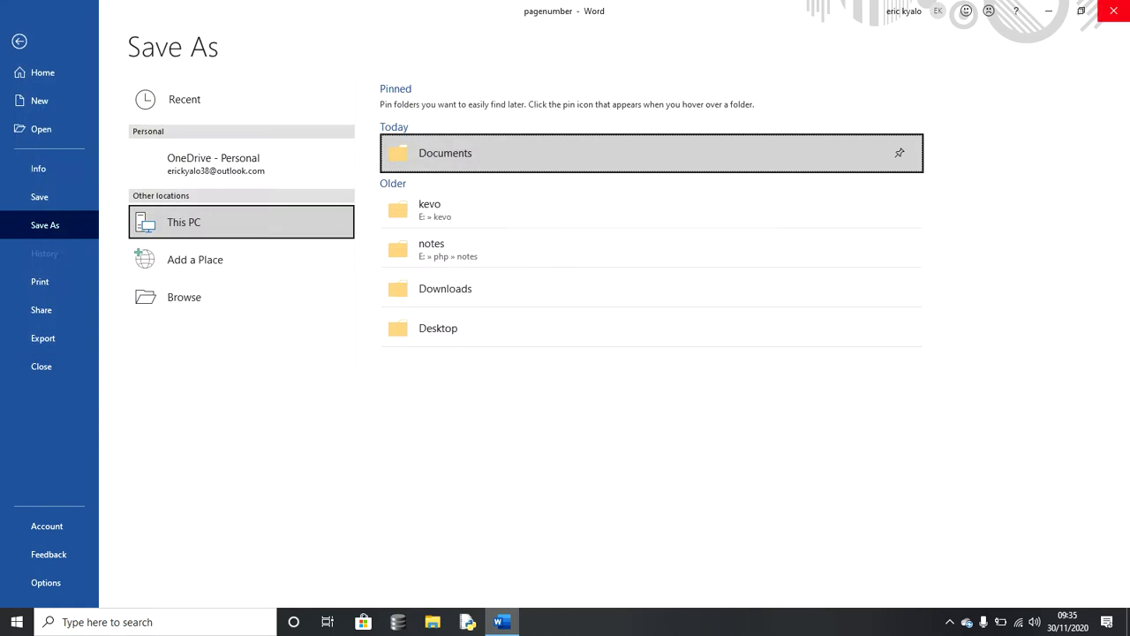
left_click(1114, 10)
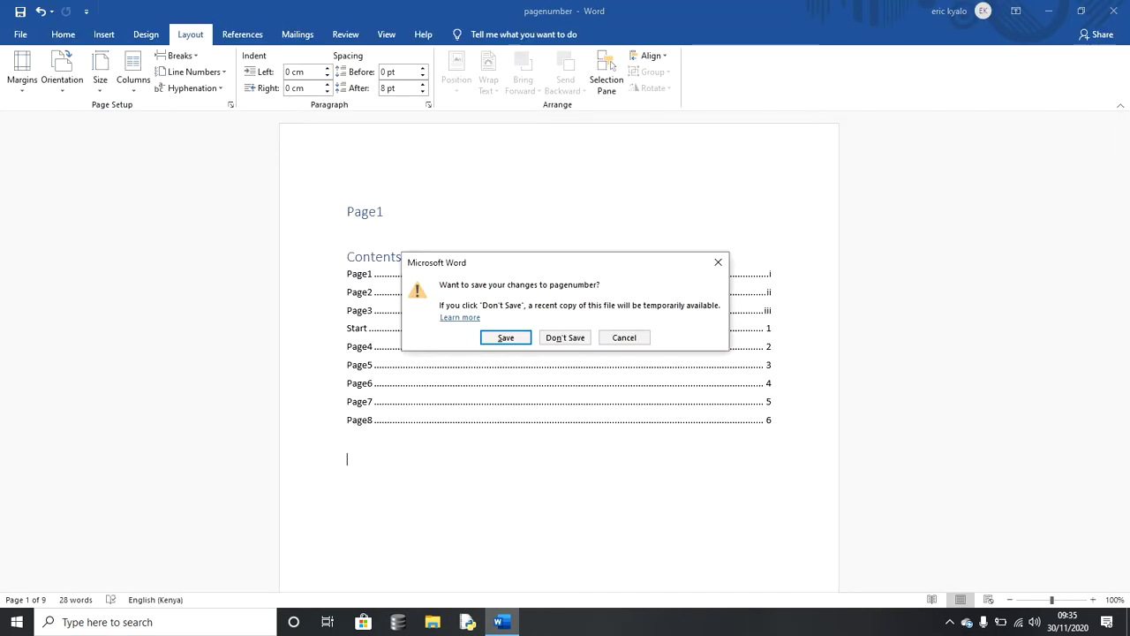
key("Return")
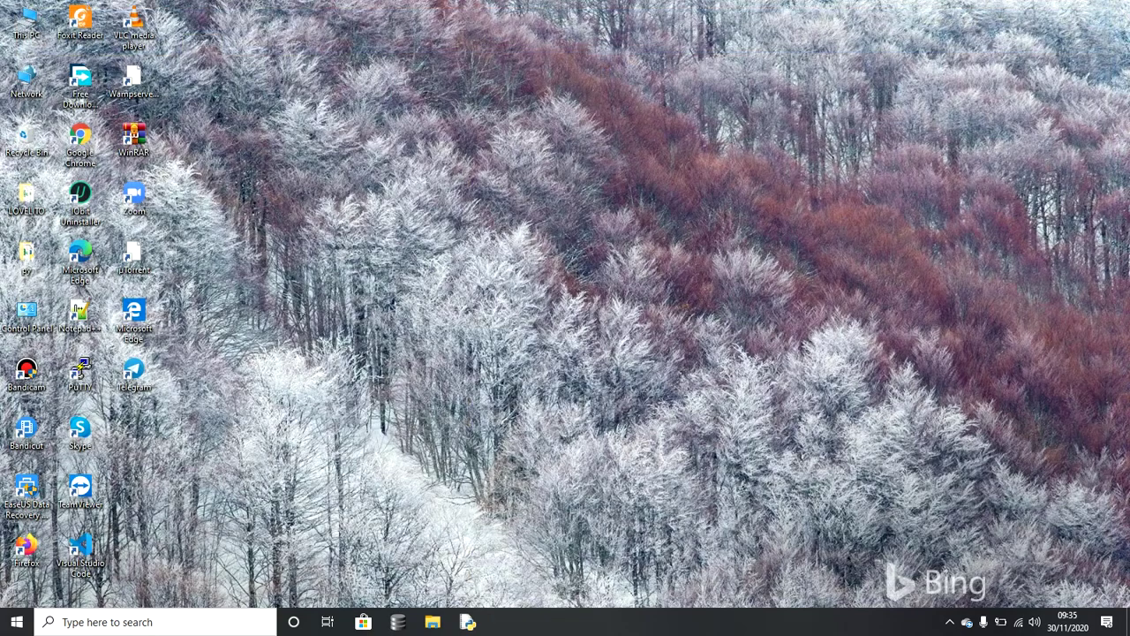
Step: Open the pagenumber file from the Documents folder via This PC in File Explorer
double_click(26, 22)
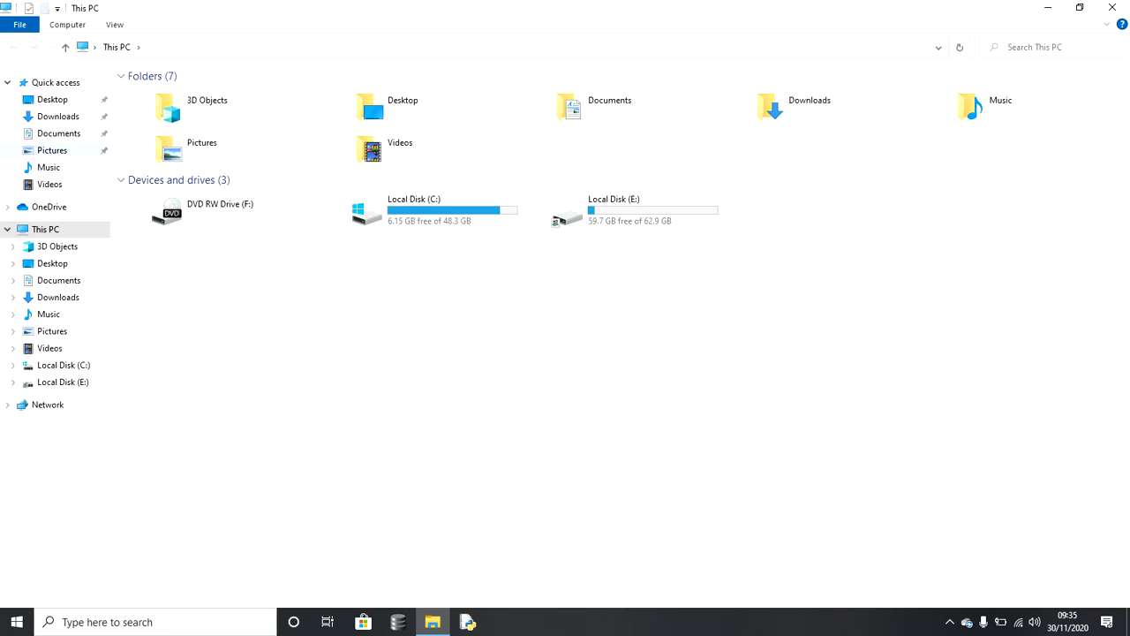
left_click(58, 133)
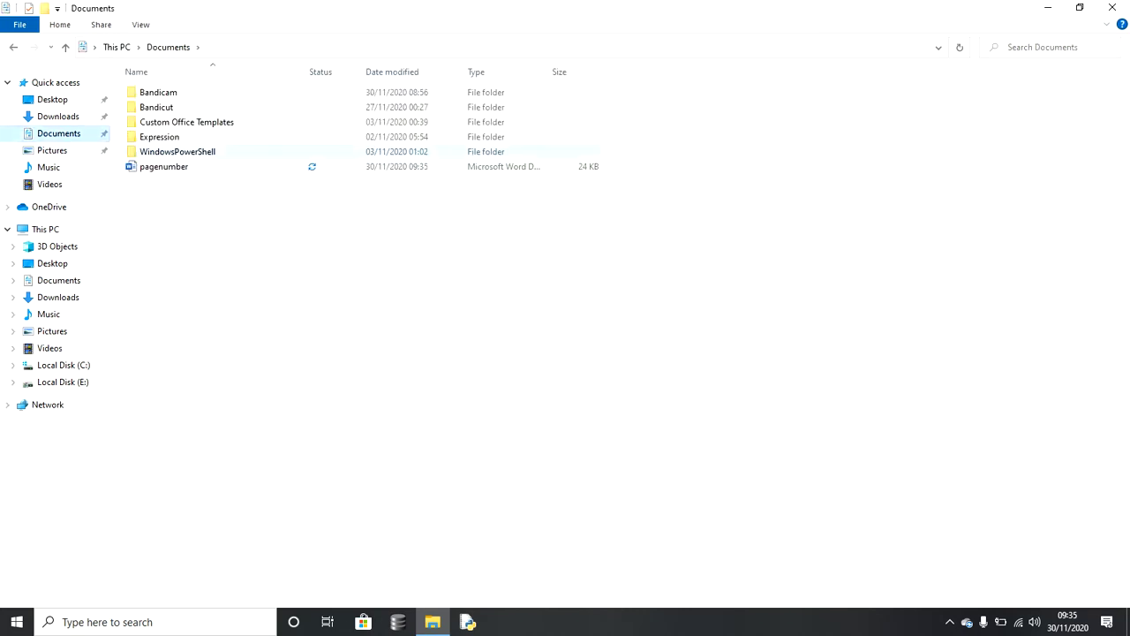
double_click(164, 166)
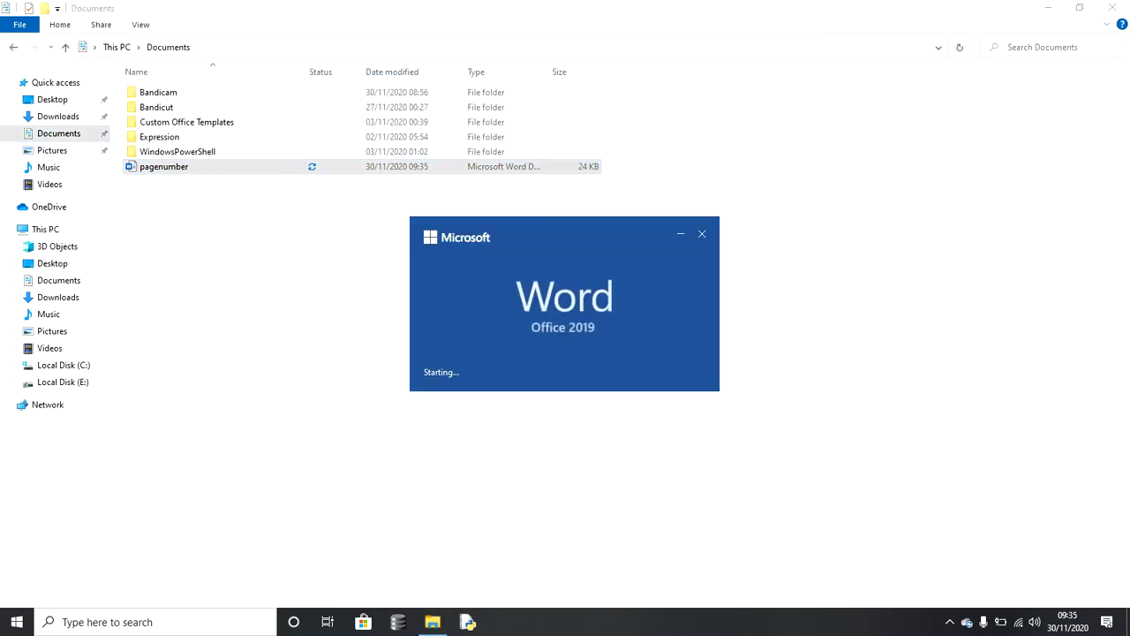
Step: Enter the password to open pagenumber
type("●●●●")
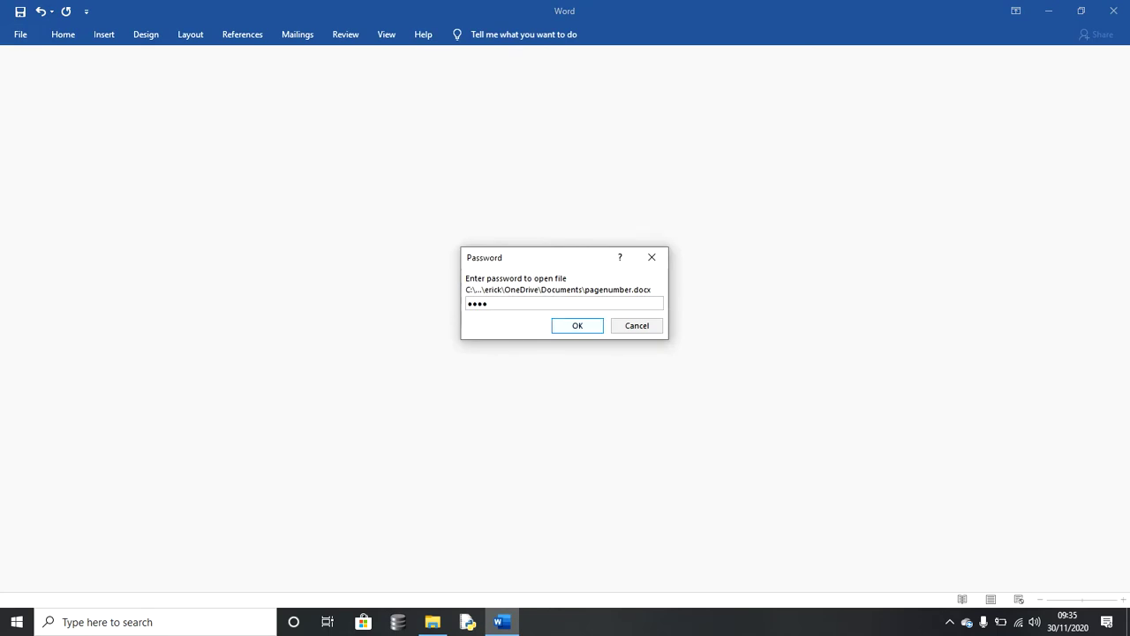
key("Return")
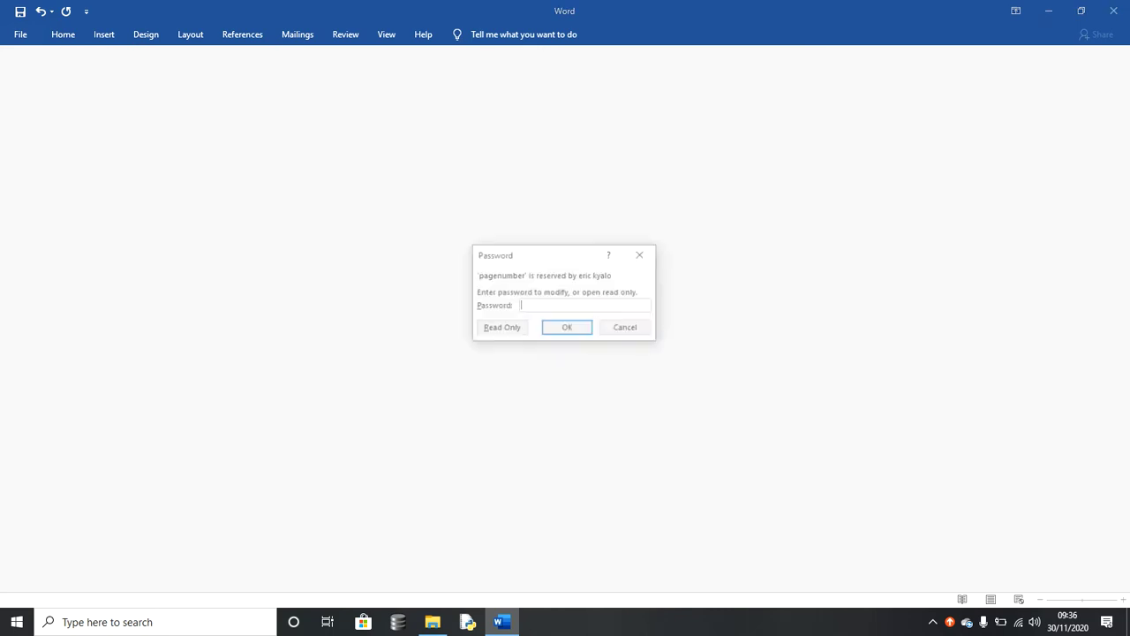
Step: Enter the password to modify so pagenumber opens with editing allowed
type("1234")
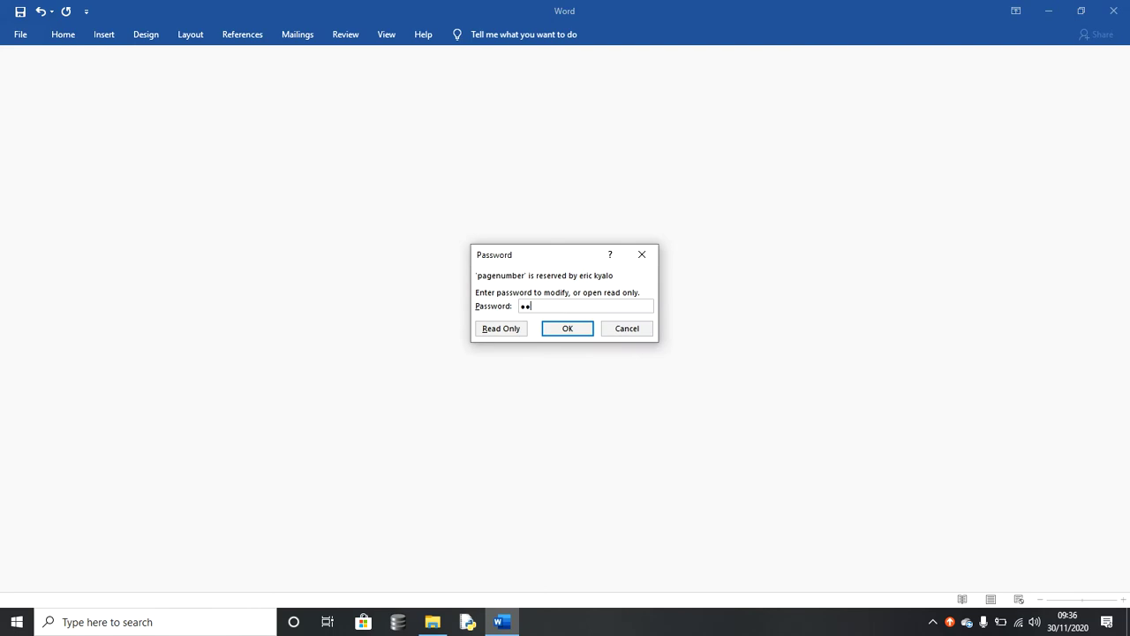
key("Return")
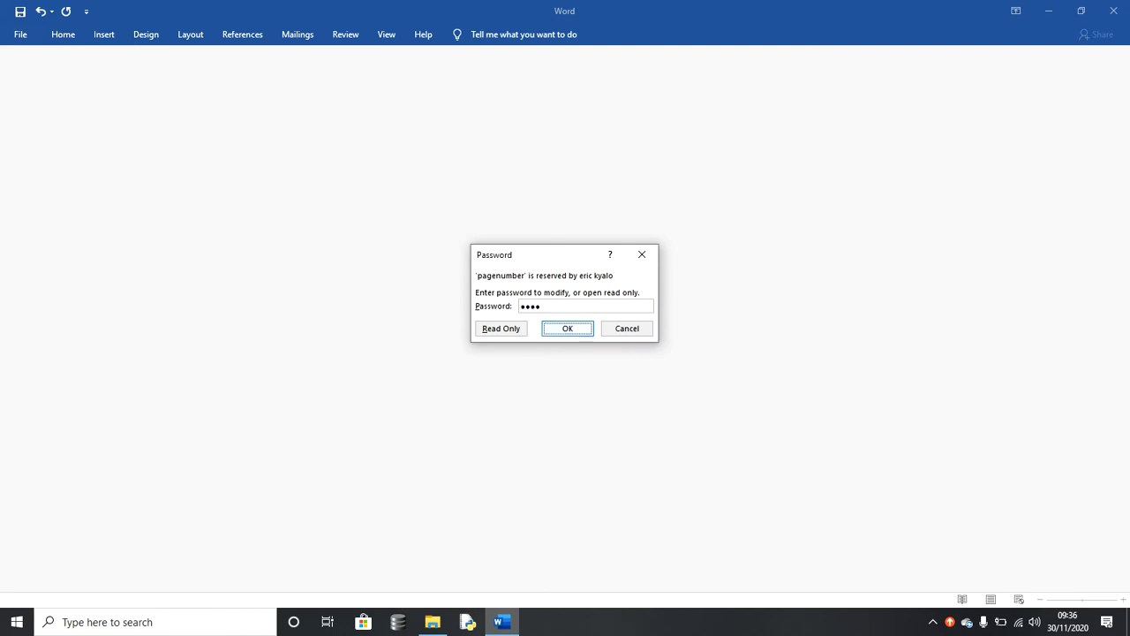